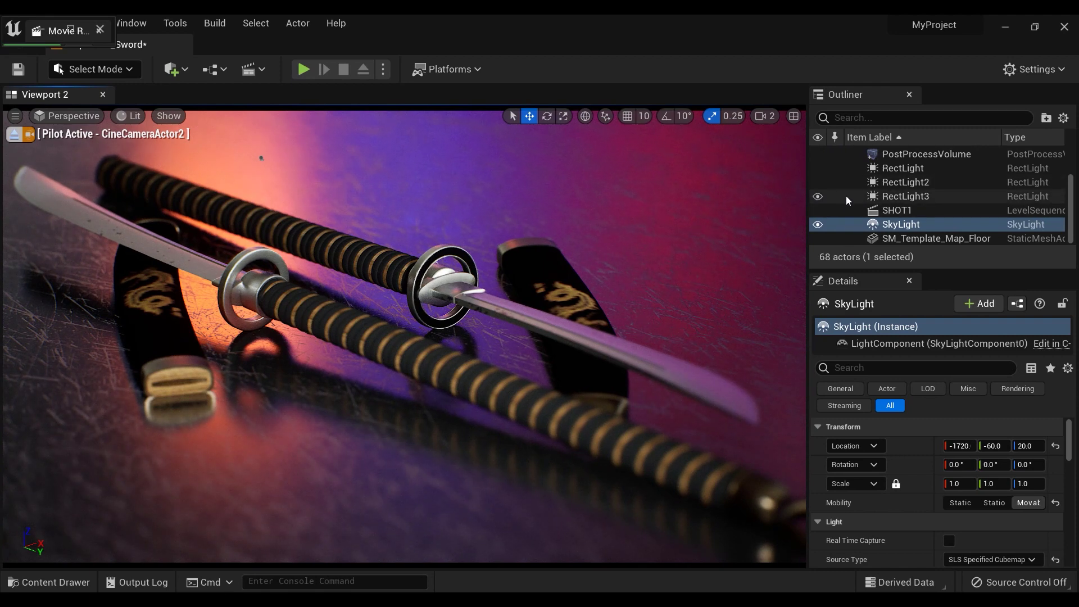
Set the manual focus distance of CineCameraActor2 to about 295.59 cm.
{"action": "scroll", "coordinate": [906, 205], "scroll_direction": "up", "scroll_amount": 3}
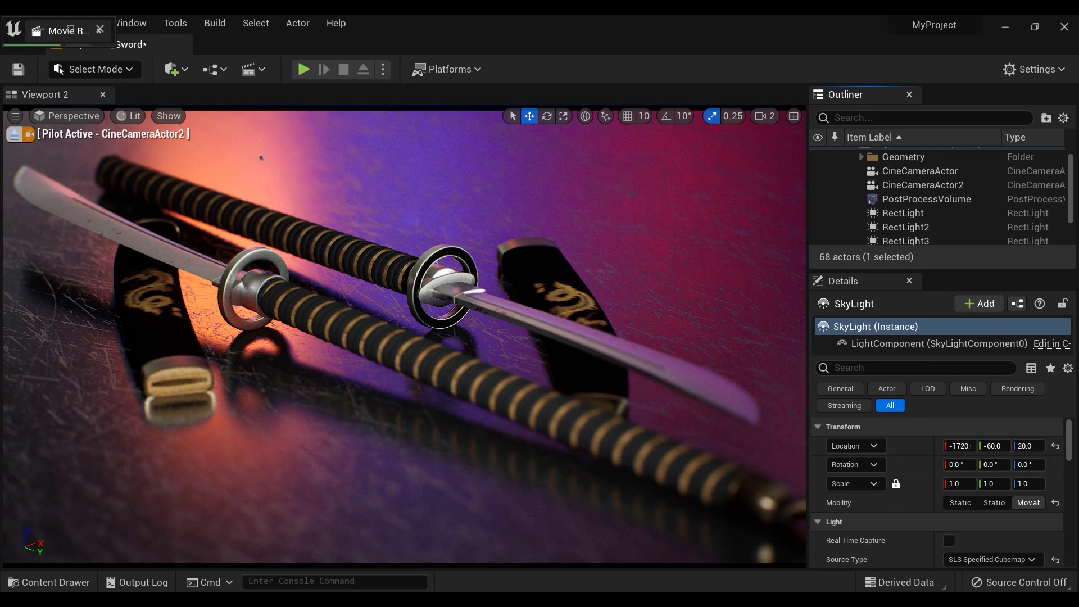
{"action": "left_click", "coordinate": [918, 186]}
{"action": "scroll", "coordinate": [920, 472], "scroll_direction": "down", "scroll_amount": 1}
{"action": "scroll", "coordinate": [923, 450], "scroll_direction": "down", "scroll_amount": 4}
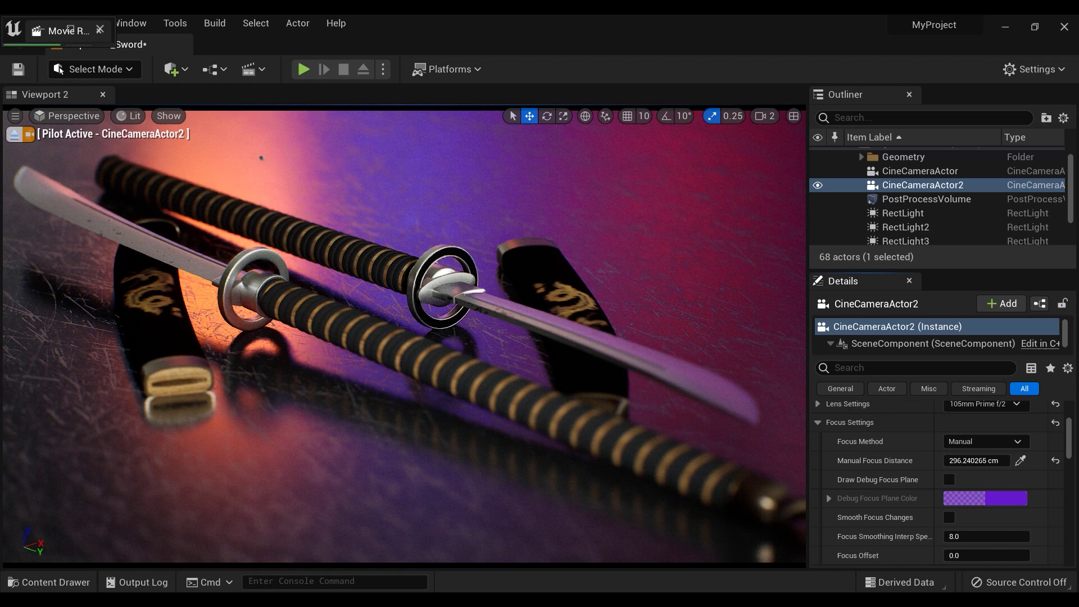
{"action": "left_click", "coordinate": [963, 459]}
{"action": "mouse_move", "coordinate": [962, 458]}
{"action": "left_mouse_down"}
{"action": "mouse_move", "coordinate": [928, 458]}
{"action": "mouse_move", "coordinate": [1015, 458]}
{"action": "mouse_move", "coordinate": [926, 459]}
{"action": "mouse_move", "coordinate": [973, 459]}
{"action": "left_mouse_up"}
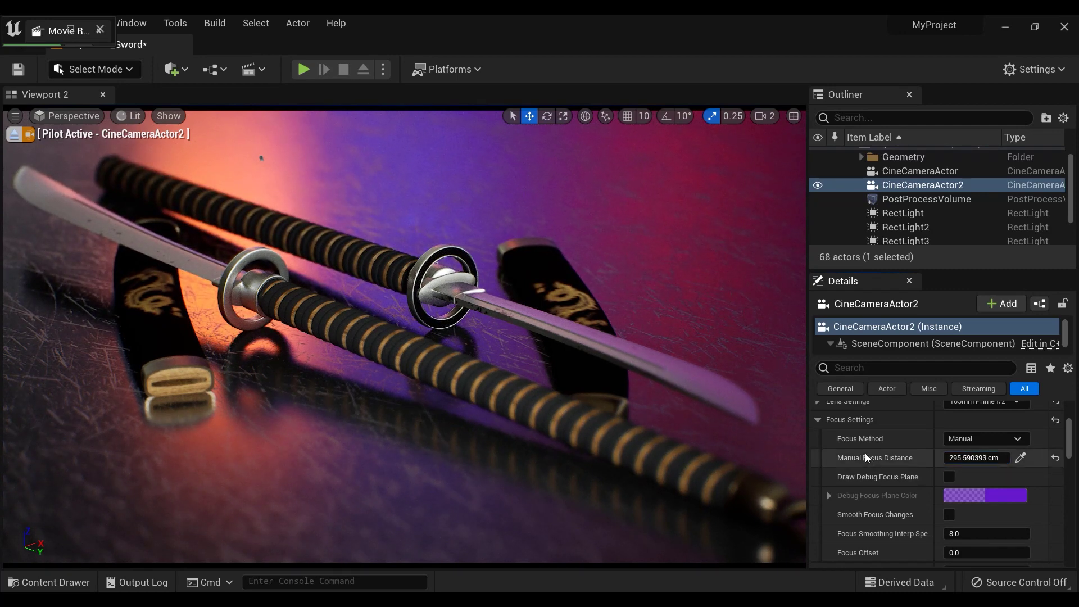
Hide and show the SkyLight repeatedly to compare the sword scene with and without it.
{"action": "scroll", "coordinate": [922, 191], "scroll_direction": "down", "scroll_amount": 2}
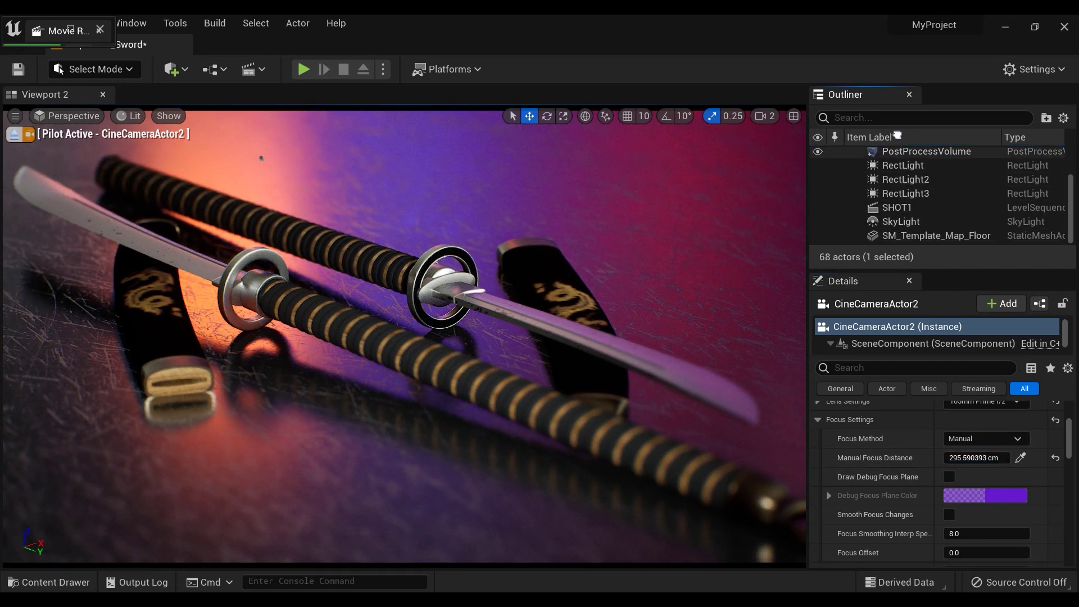
{"action": "left_click", "coordinate": [862, 226]}
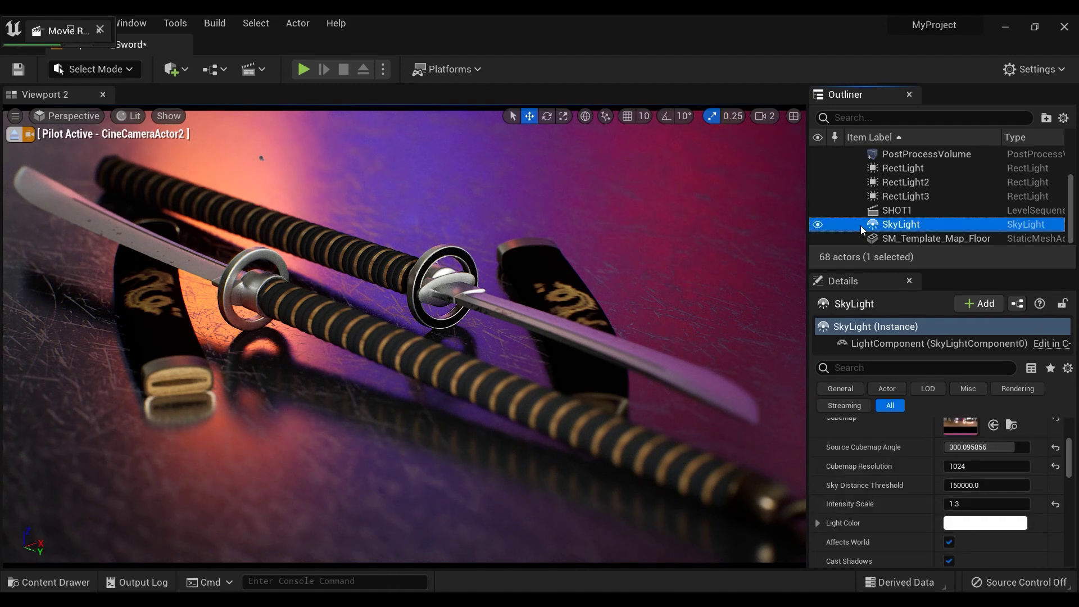
{"action": "left_click", "coordinate": [818, 225]}
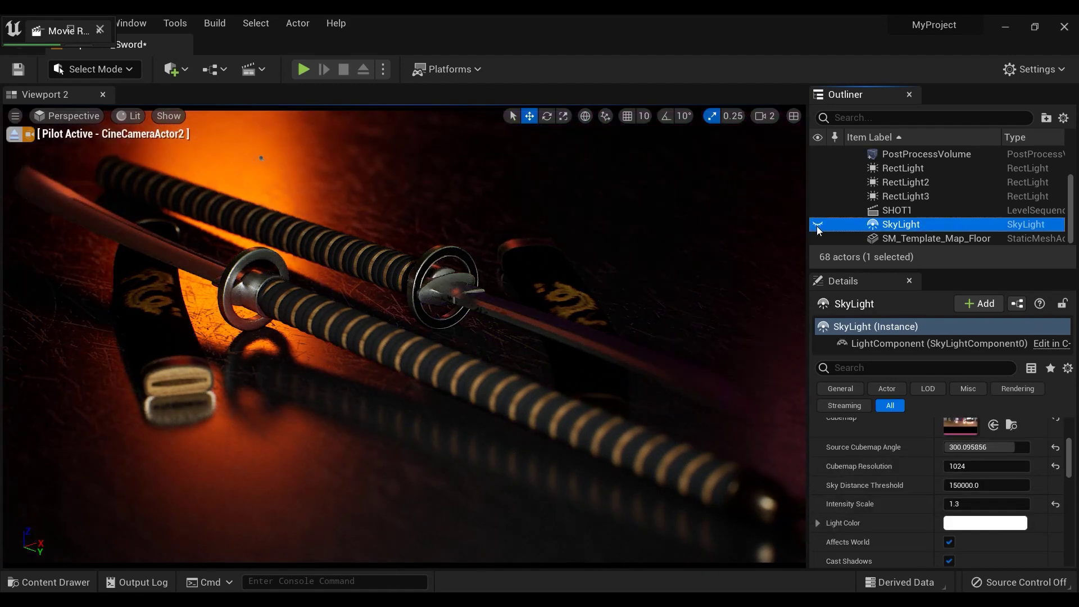
{"action": "left_click", "coordinate": [817, 225]}
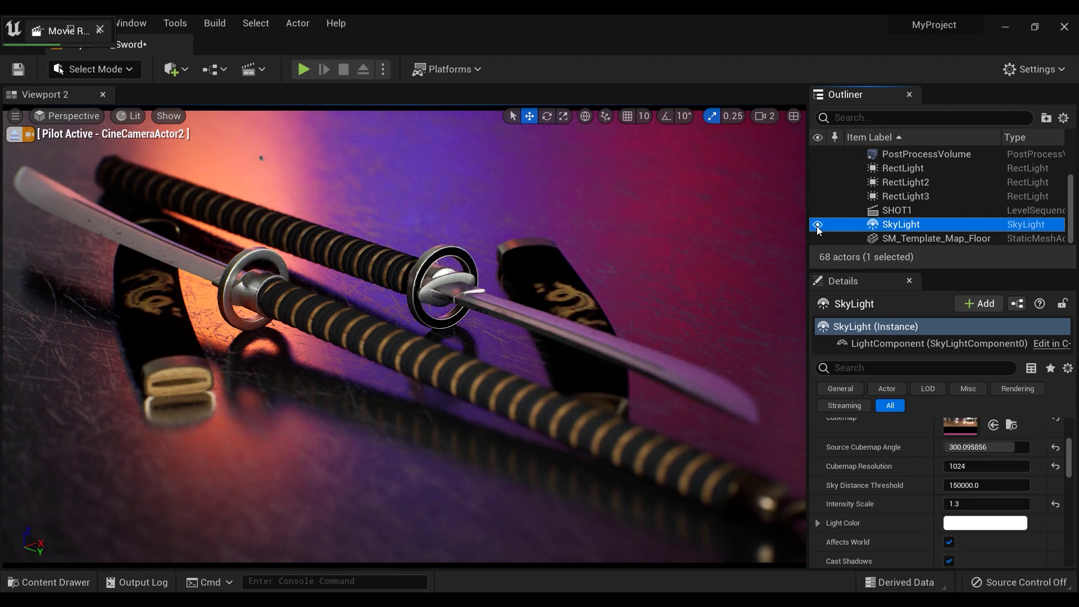
{"action": "left_click", "coordinate": [817, 225]}
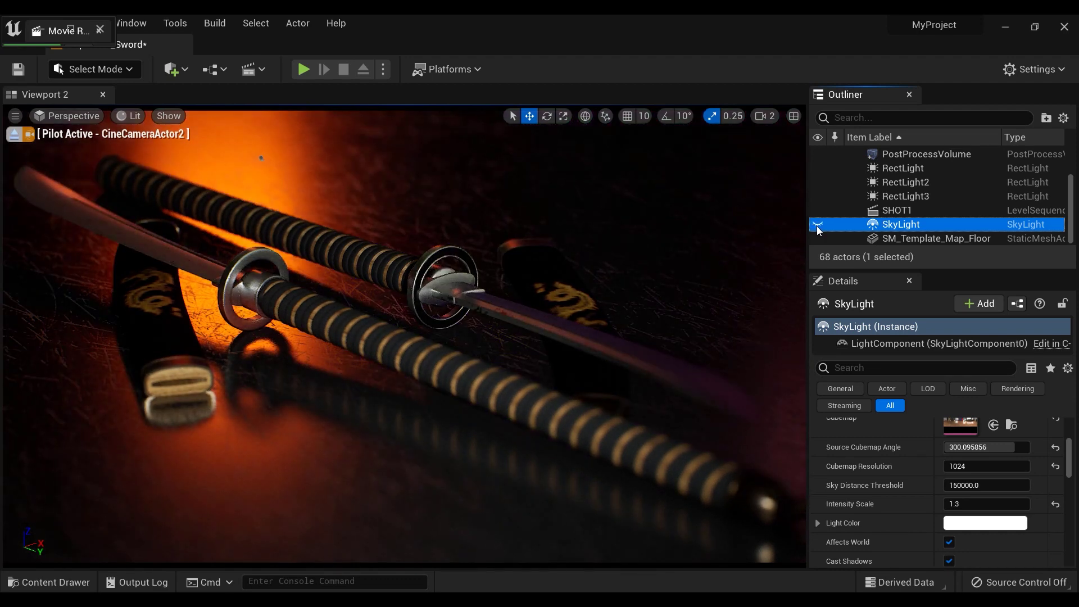
{"action": "left_click", "coordinate": [818, 225]}
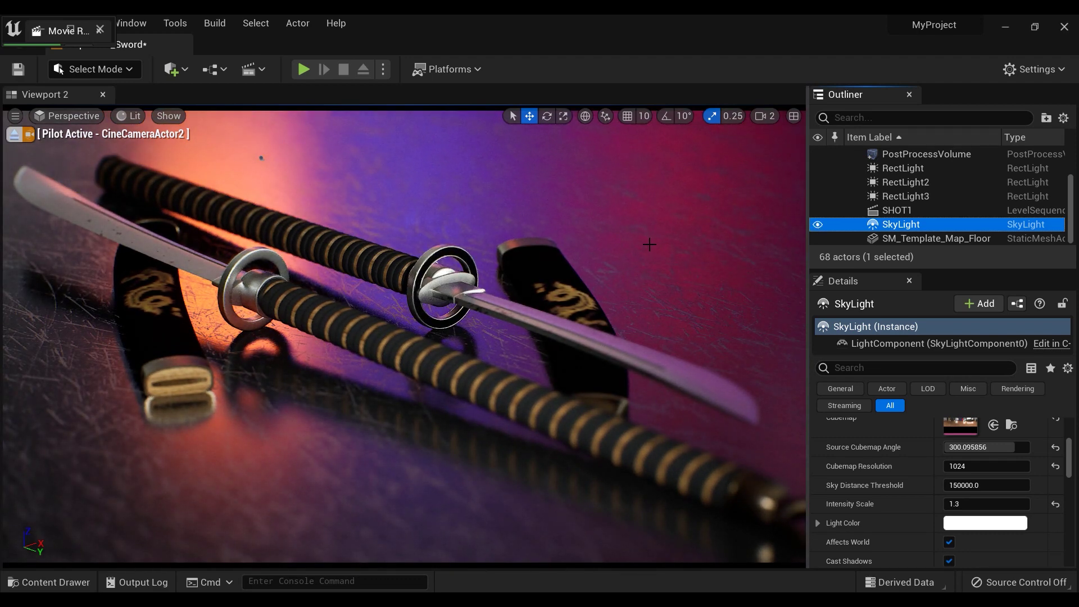
Delete the SkyLight from the scene and stop piloting CineCameraActor2.
{"action": "right_click_drag", "start_coordinate": [650, 245], "coordinate": [650, 234]}
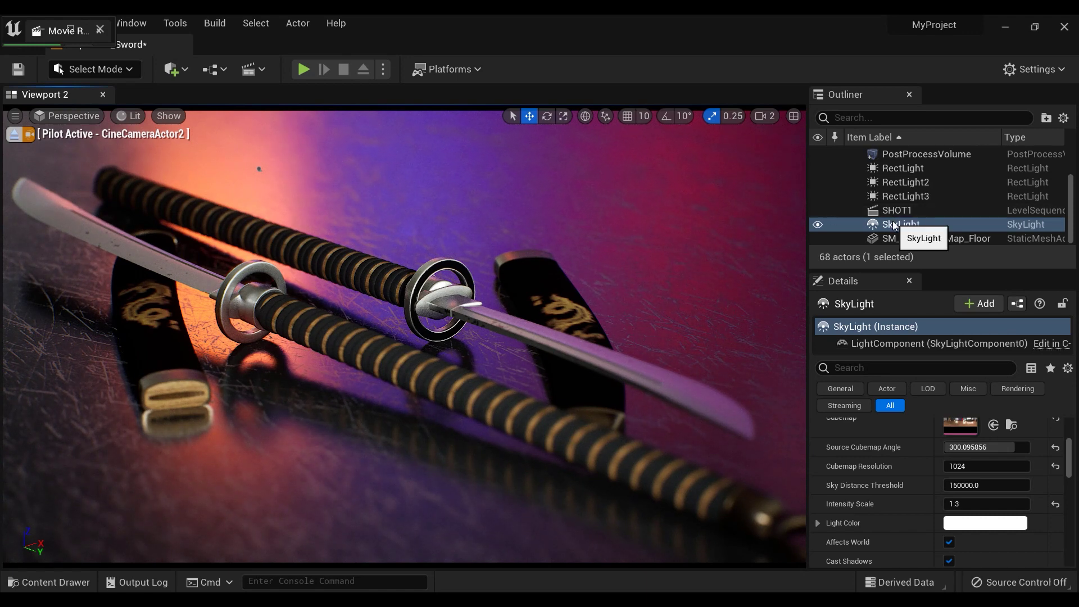
{"action": "key", "text": "Delete"}
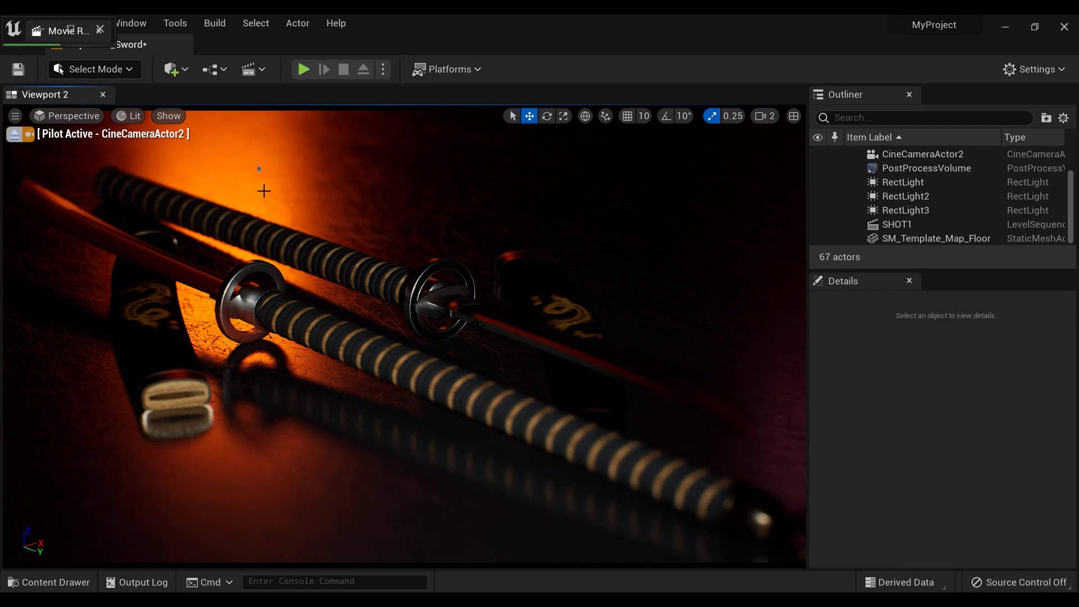
{"action": "left_click", "coordinate": [19, 134]}
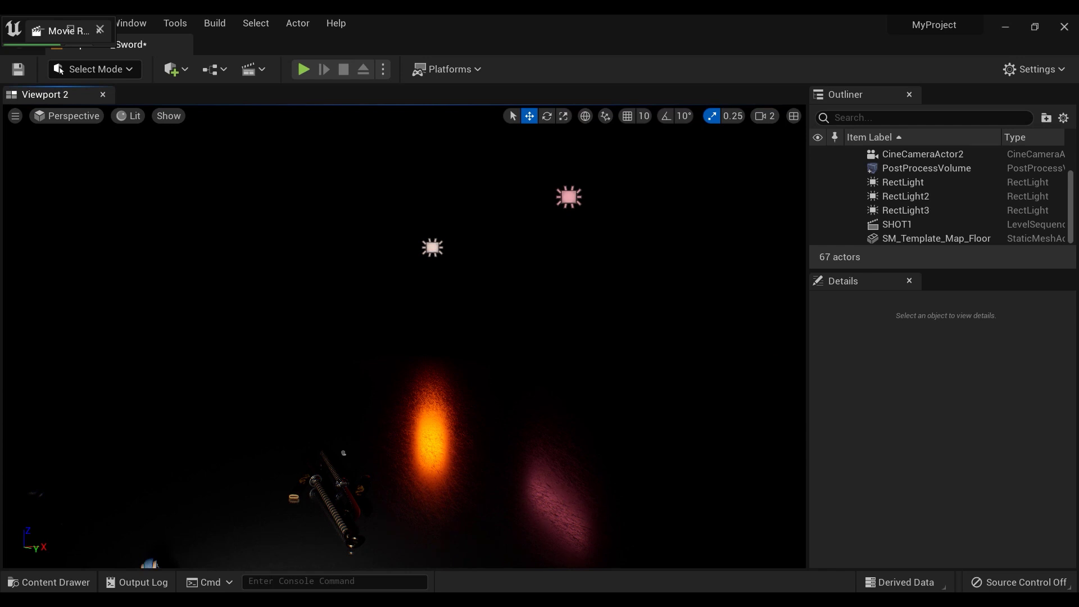
Examine the light settings of RectLight2 and toggle its visibility off and on to check its contribution.
{"action": "left_click", "coordinate": [432, 248]}
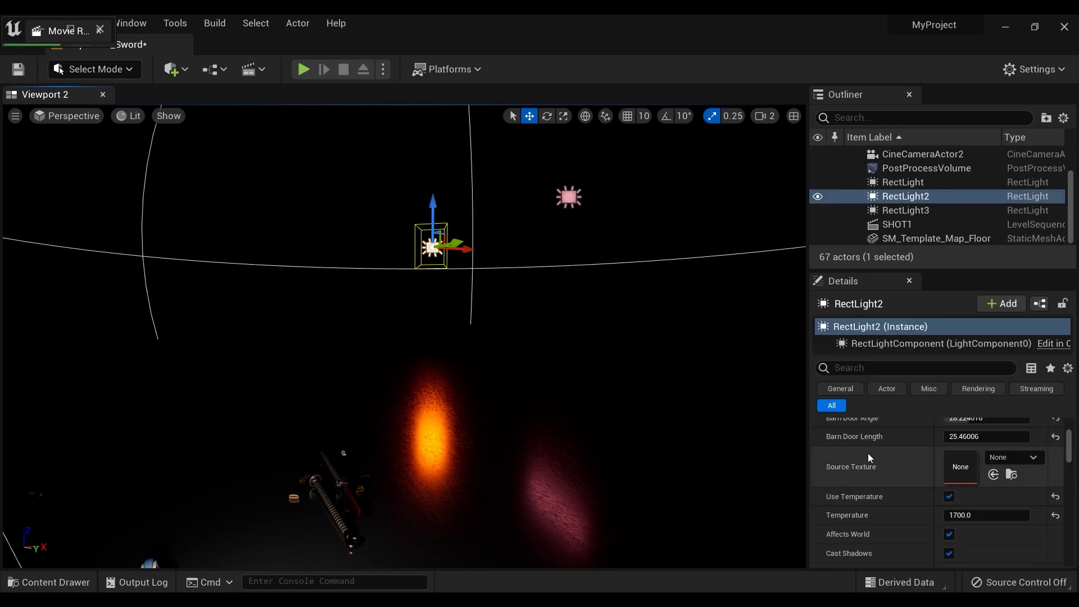
{"action": "scroll", "coordinate": [869, 457], "scroll_direction": "up", "scroll_amount": 8}
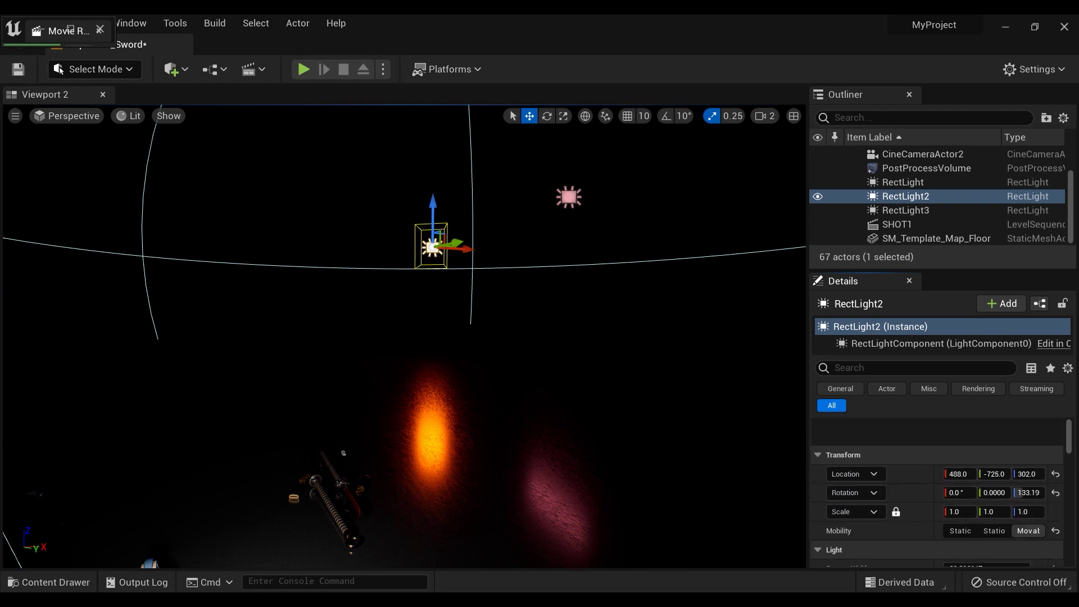
{"action": "scroll", "coordinate": [869, 423], "scroll_direction": "down", "scroll_amount": 8}
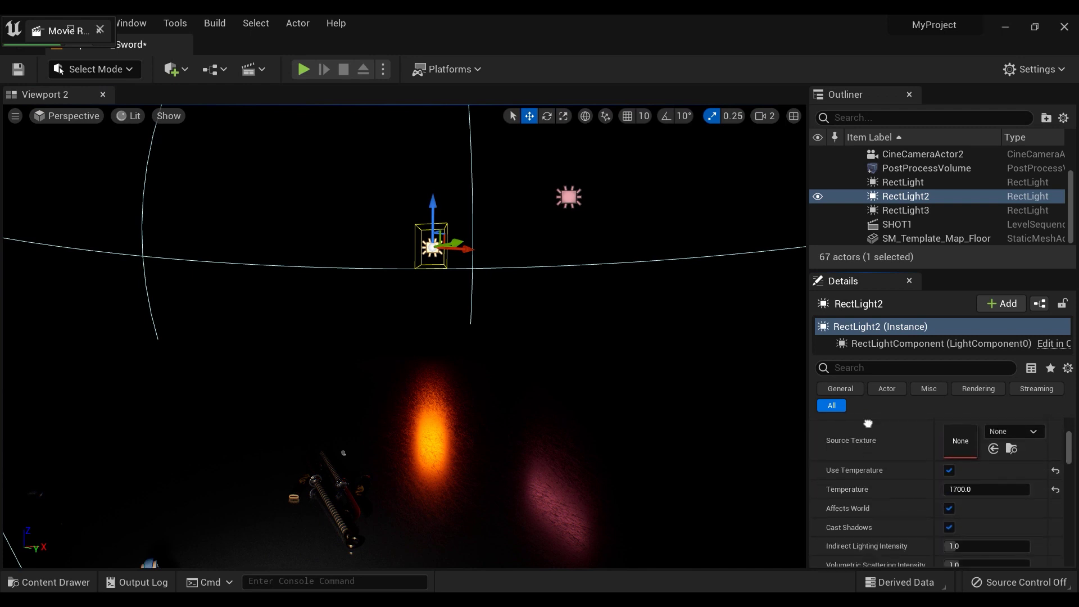
{"action": "scroll", "coordinate": [868, 423], "scroll_direction": "down", "scroll_amount": 4}
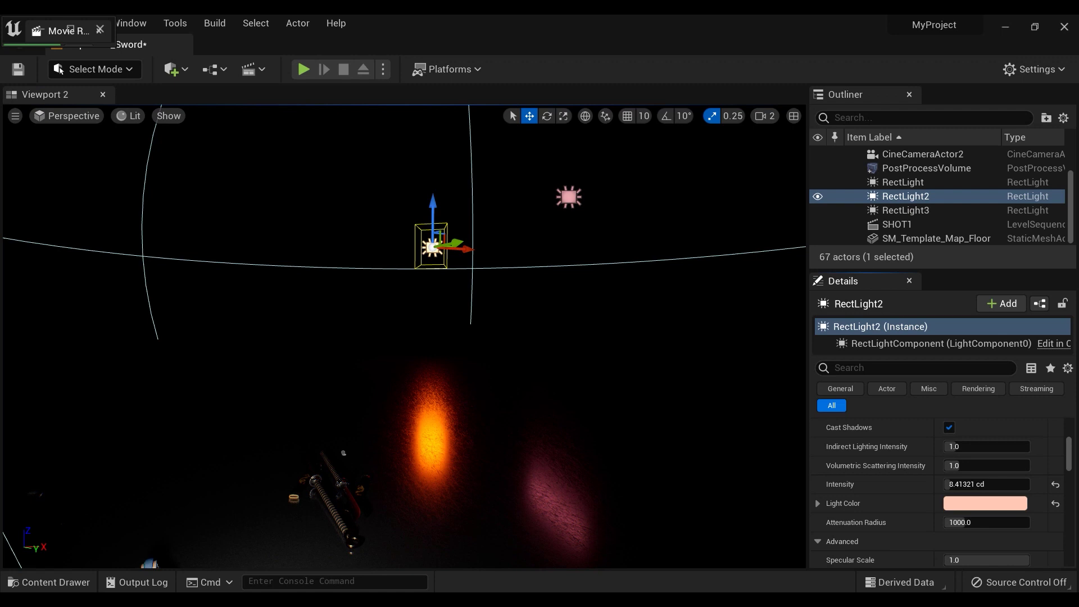
{"action": "scroll", "coordinate": [853, 499], "scroll_direction": "up", "scroll_amount": 4}
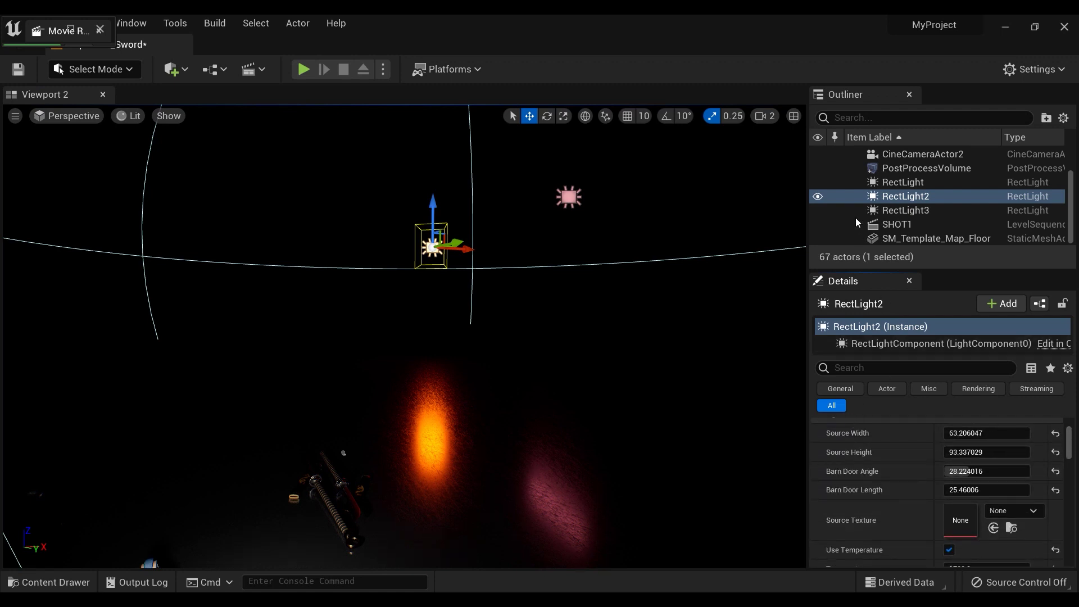
{"action": "left_click", "coordinate": [818, 197]}
{"action": "left_click", "coordinate": [819, 196]}
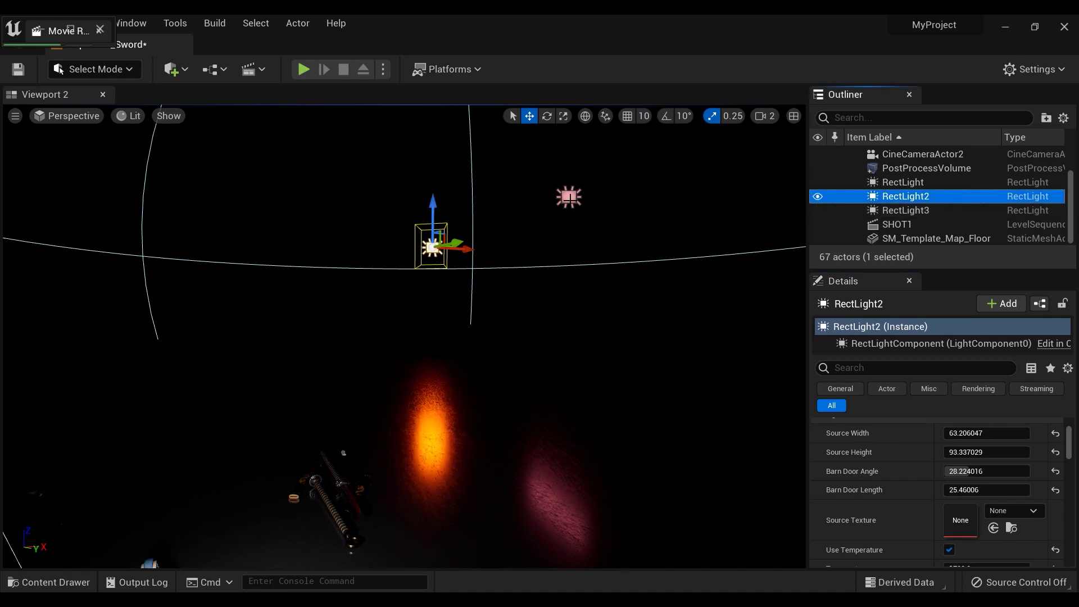
Toggle the visibility of RectLight3 off and on to check its effect on the floor.
{"action": "left_click", "coordinate": [894, 211]}
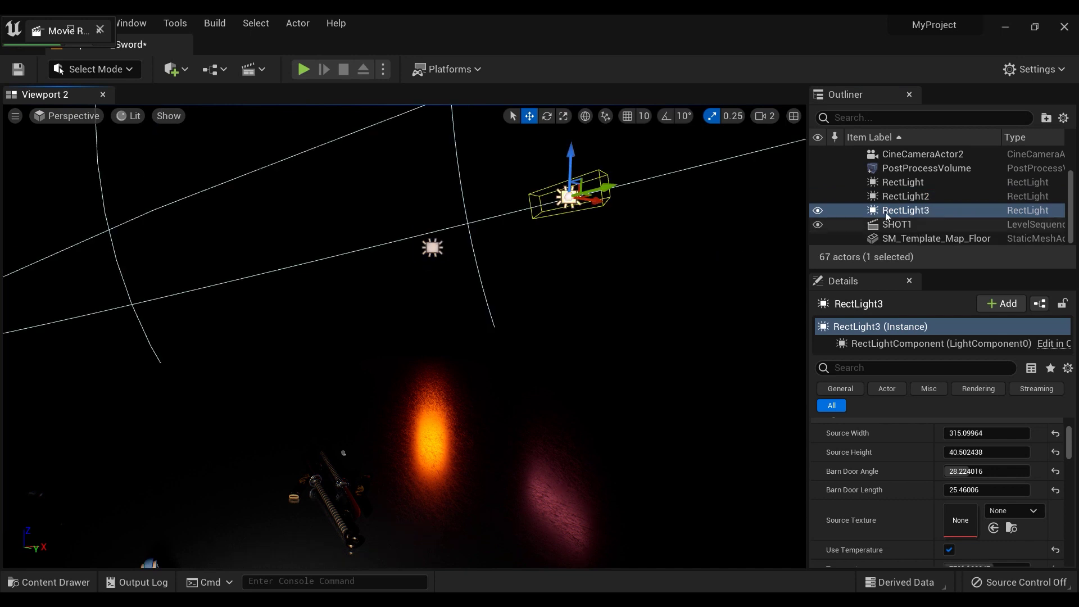
{"action": "left_click", "coordinate": [819, 211]}
{"action": "left_click", "coordinate": [818, 210]}
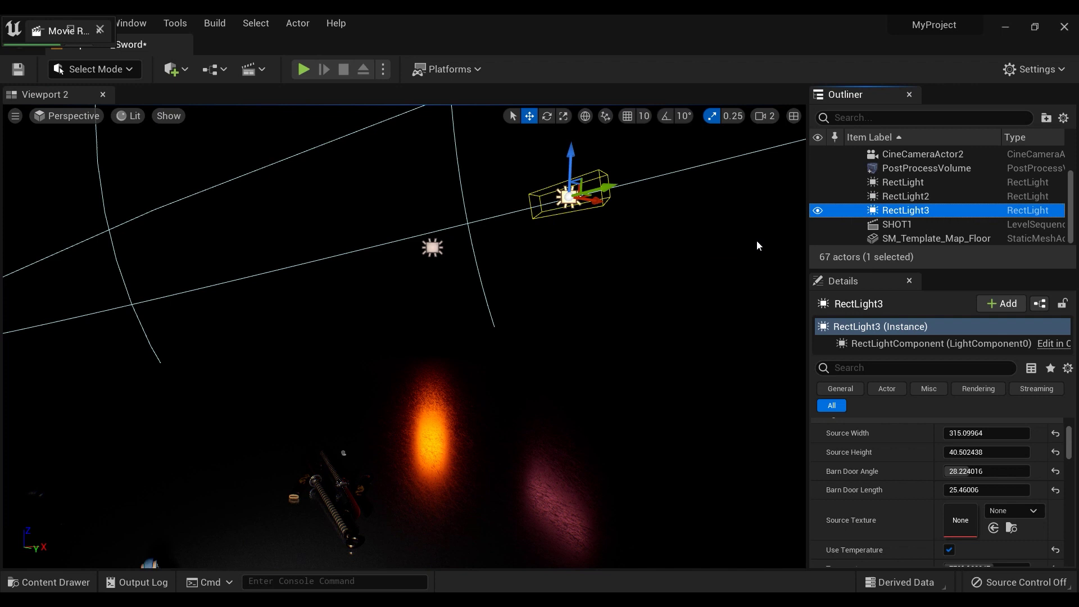
Select the white RectLight beside the swords and toggle its visibility off and on to check its effect.
{"action": "right_click_drag", "start_coordinate": [662, 300], "coordinate": [582, 371]}
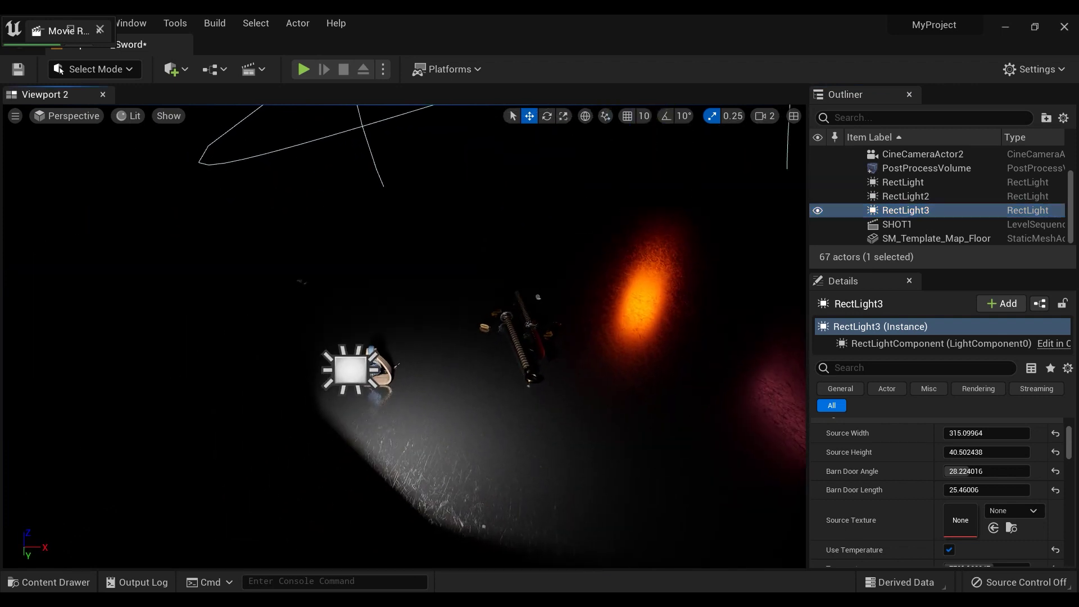
{"action": "left_click", "coordinate": [350, 378]}
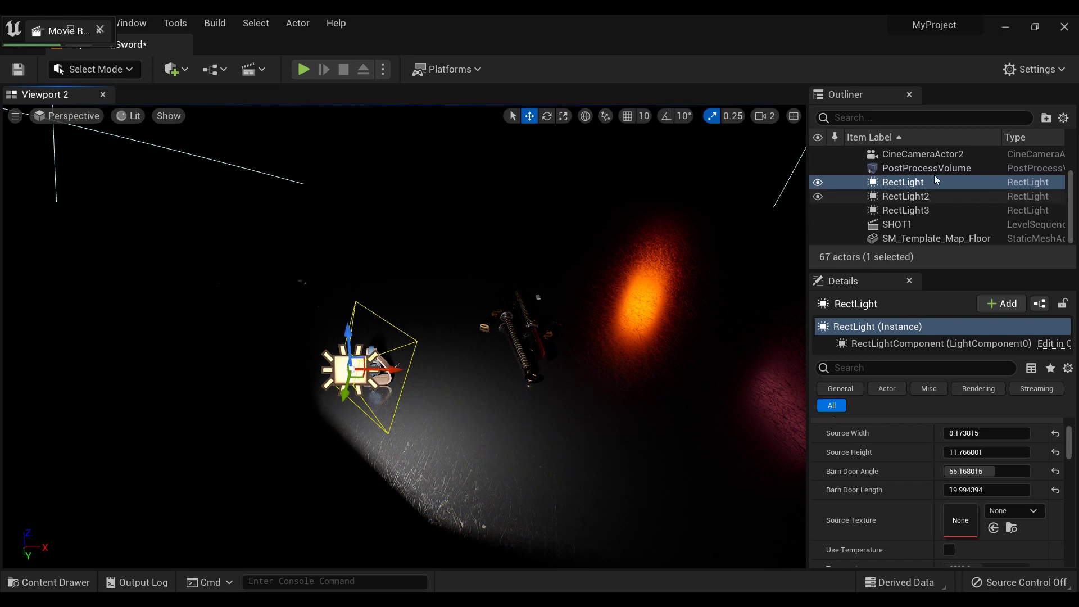
{"action": "left_click", "coordinate": [813, 184]}
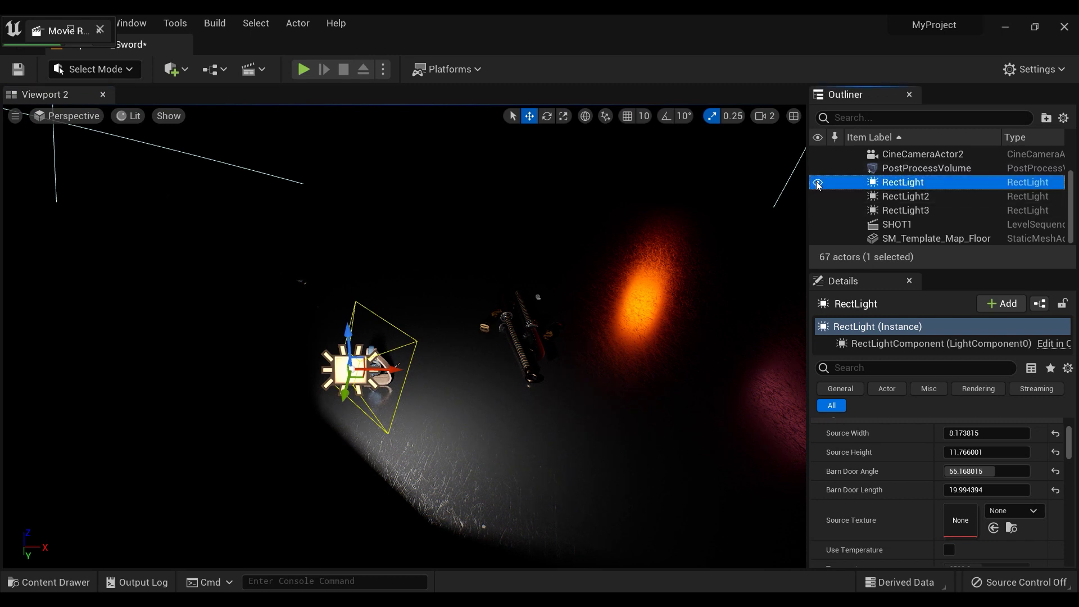
{"action": "left_click", "coordinate": [822, 184]}
{"action": "left_click", "coordinate": [822, 184]}
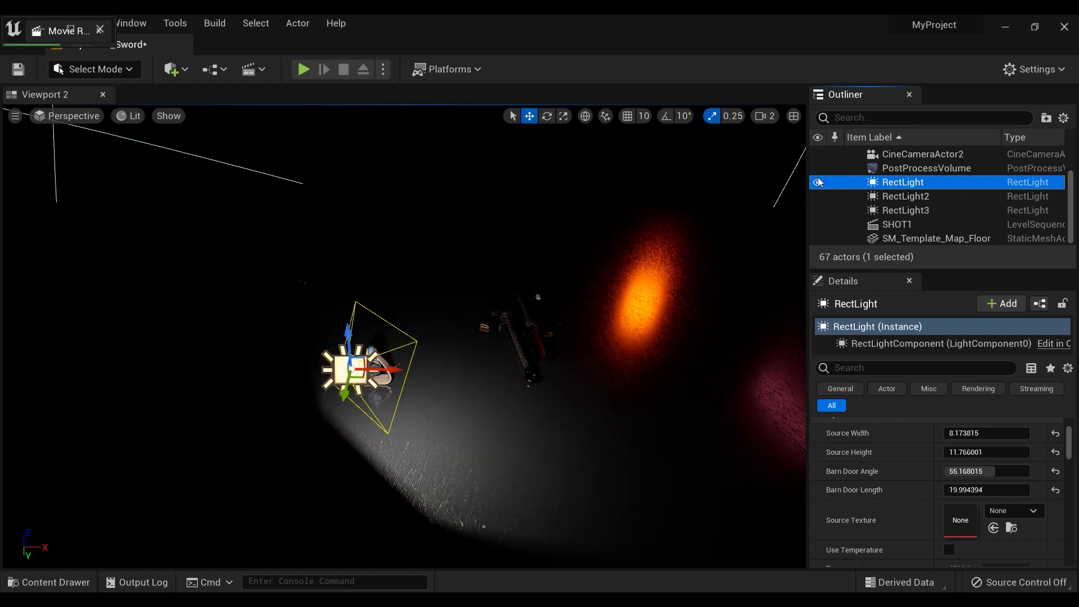
Switch the viewport back to CineCameraActor2 and add a new Sky Light to the scene.
{"action": "left_click", "coordinate": [74, 117]}
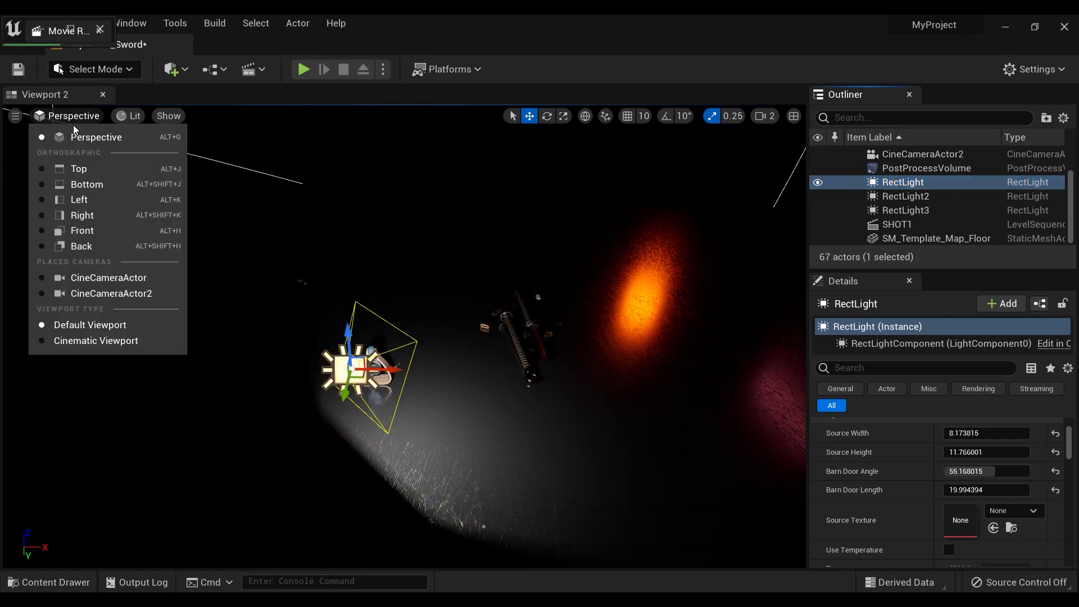
{"action": "left_click", "coordinate": [102, 293]}
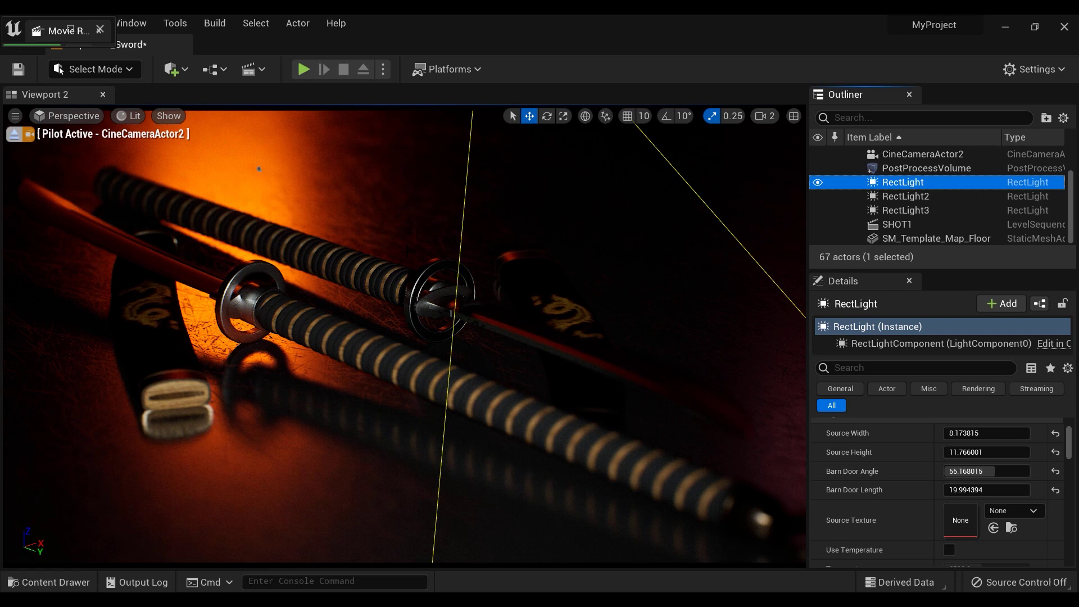
{"action": "left_click", "coordinate": [171, 69]}
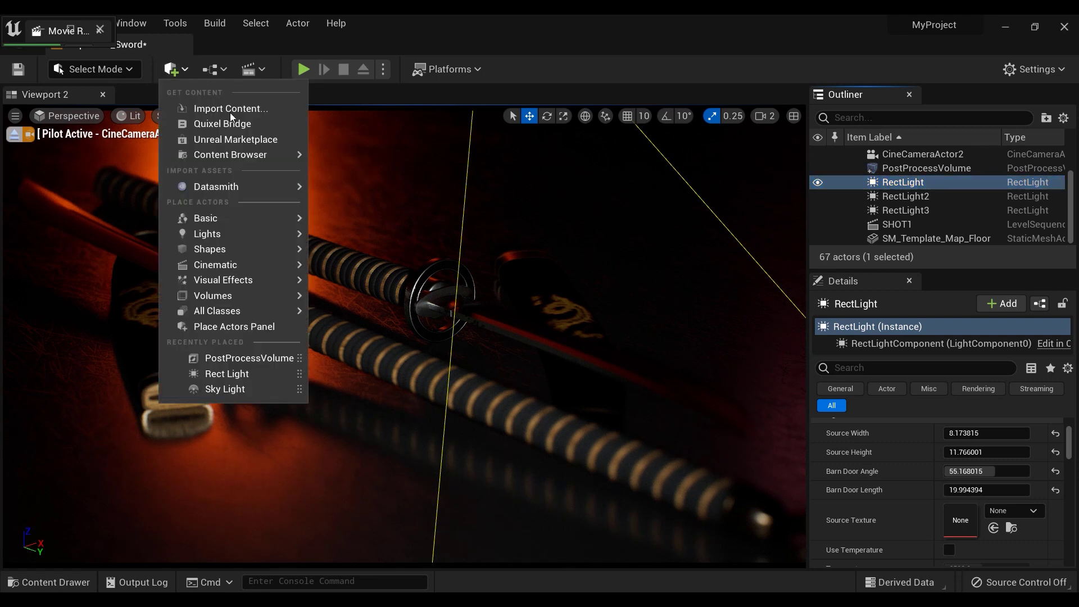
{"action": "mouse_move", "coordinate": [305, 272]}
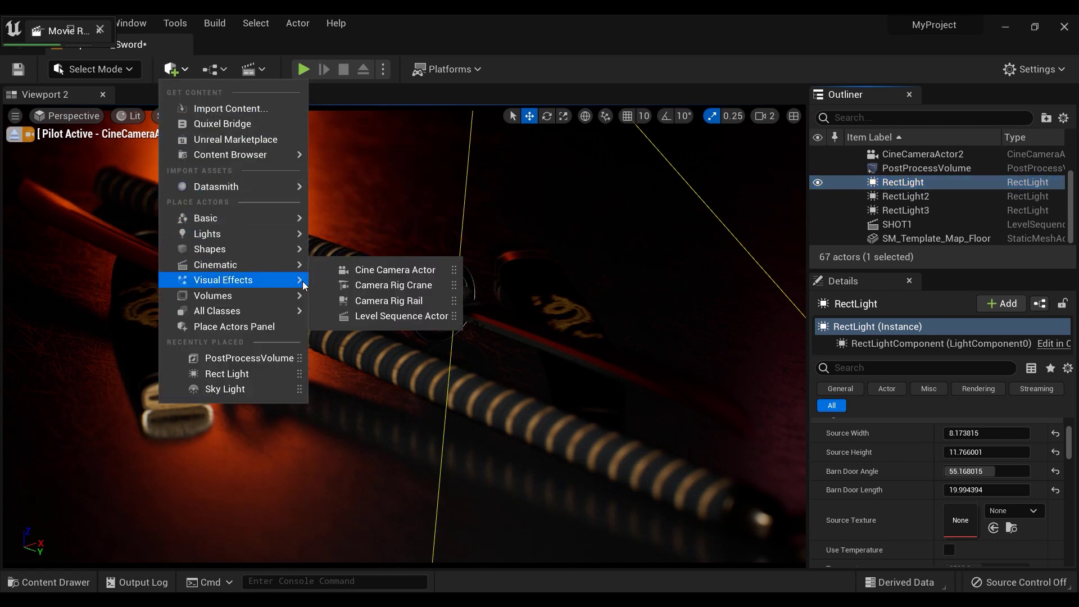
{"action": "mouse_move", "coordinate": [299, 241]}
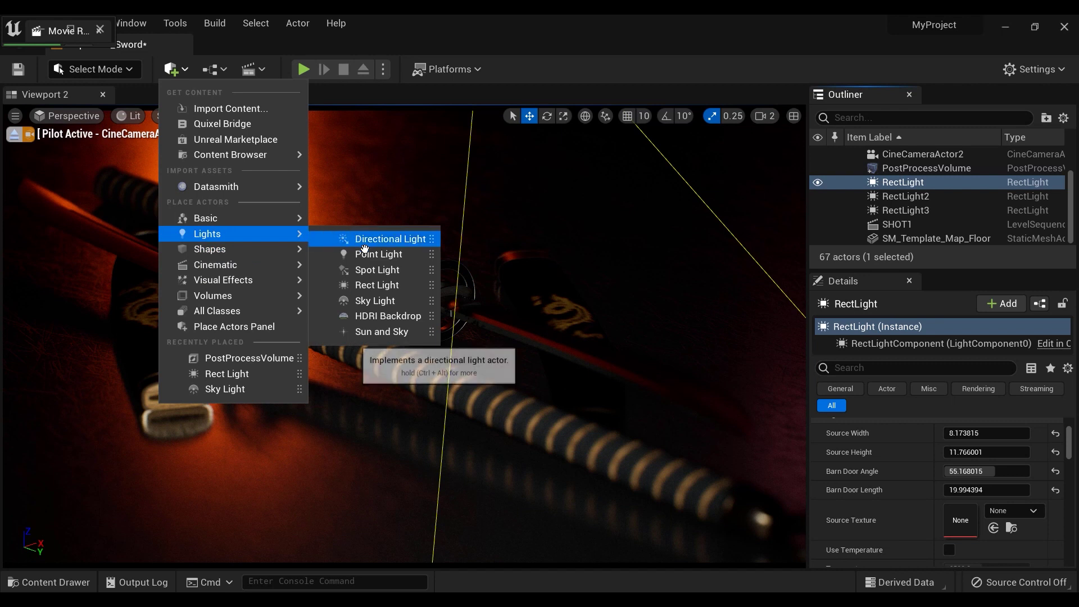
{"action": "left_click", "coordinate": [419, 303]}
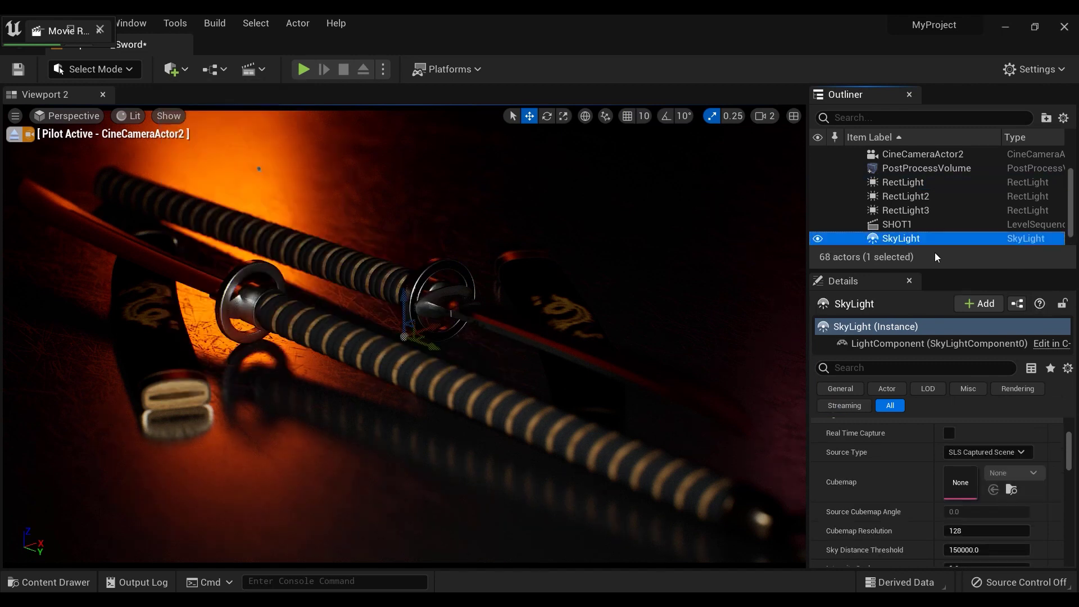
Set the new SkyLight's mobility to Movable and its source type to SLS Specified Cubemap.
{"action": "scroll", "coordinate": [919, 460], "scroll_direction": "up", "scroll_amount": 3}
{"action": "scroll", "coordinate": [919, 555], "scroll_direction": "down", "scroll_amount": 1}
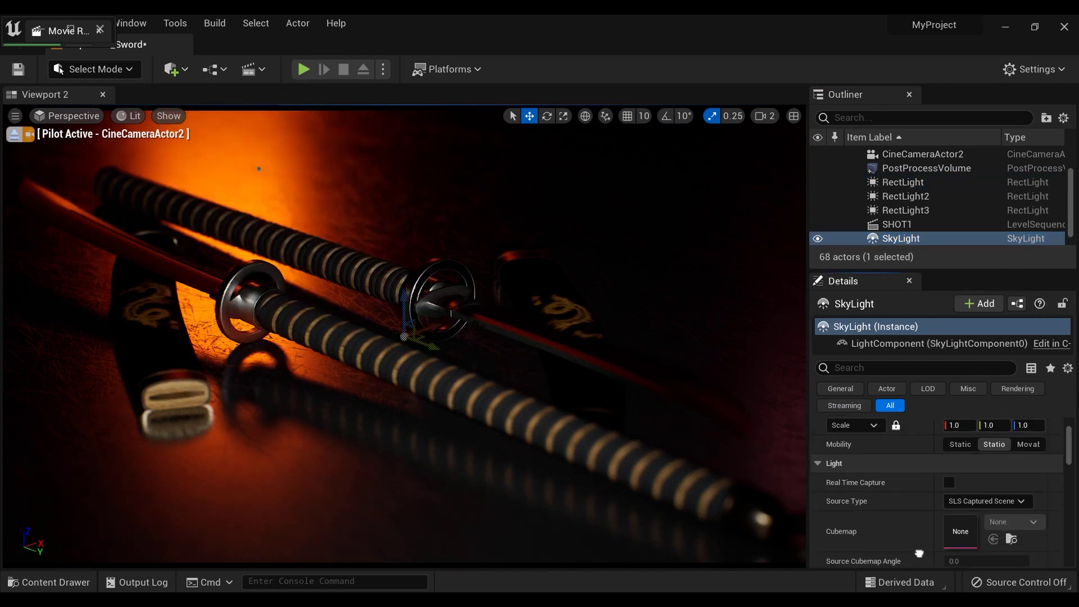
{"action": "scroll", "coordinate": [919, 555], "scroll_direction": "up", "scroll_amount": 2}
{"action": "scroll", "coordinate": [919, 556], "scroll_direction": "down", "scroll_amount": 2}
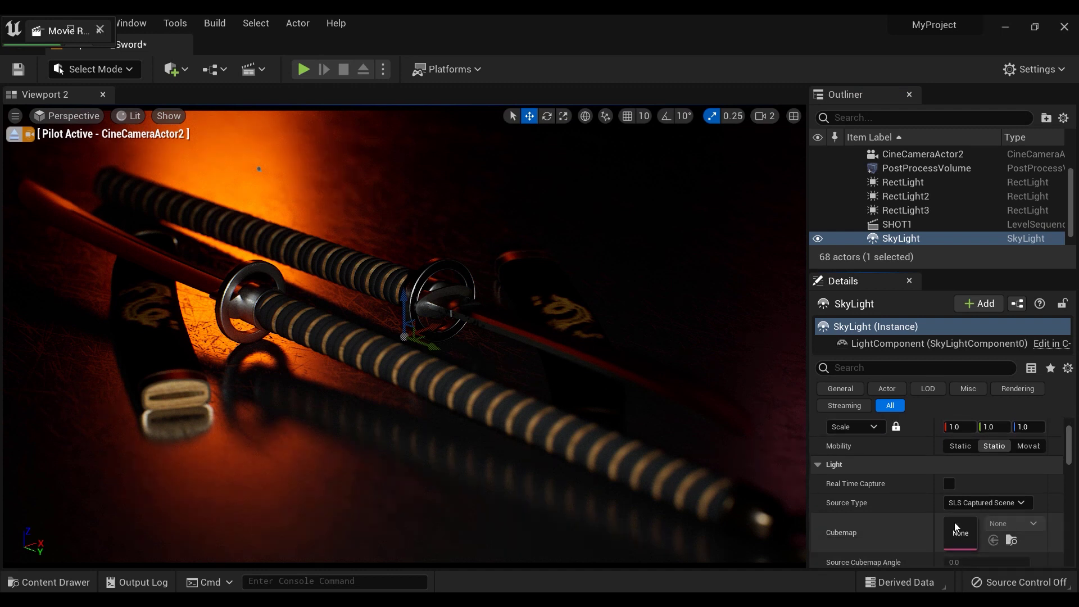
{"action": "left_click", "coordinate": [1037, 451]}
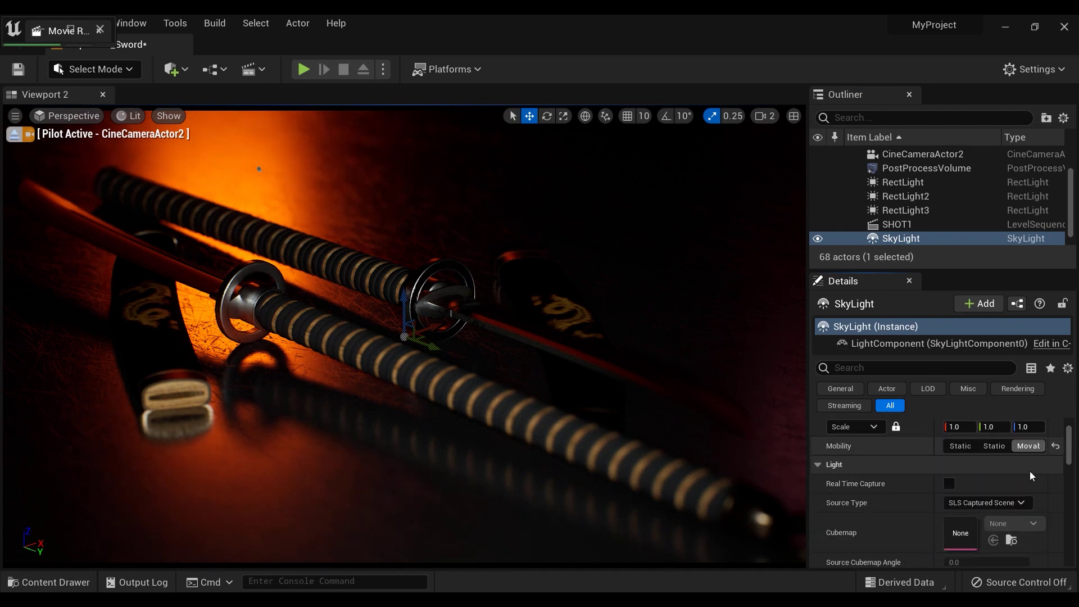
{"action": "left_click", "coordinate": [1016, 504]}
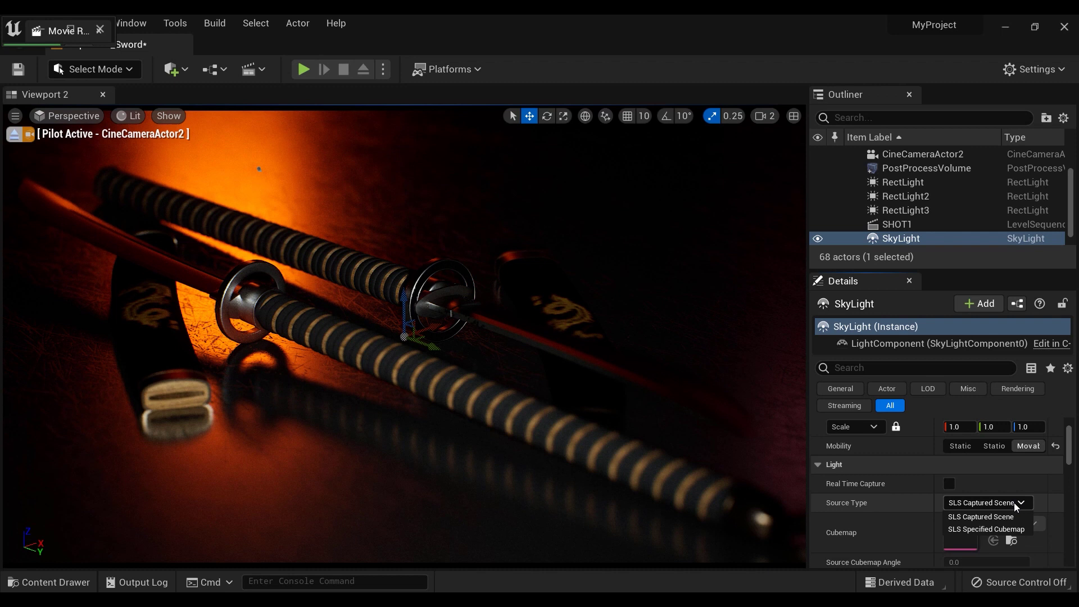
{"action": "left_click", "coordinate": [1018, 530]}
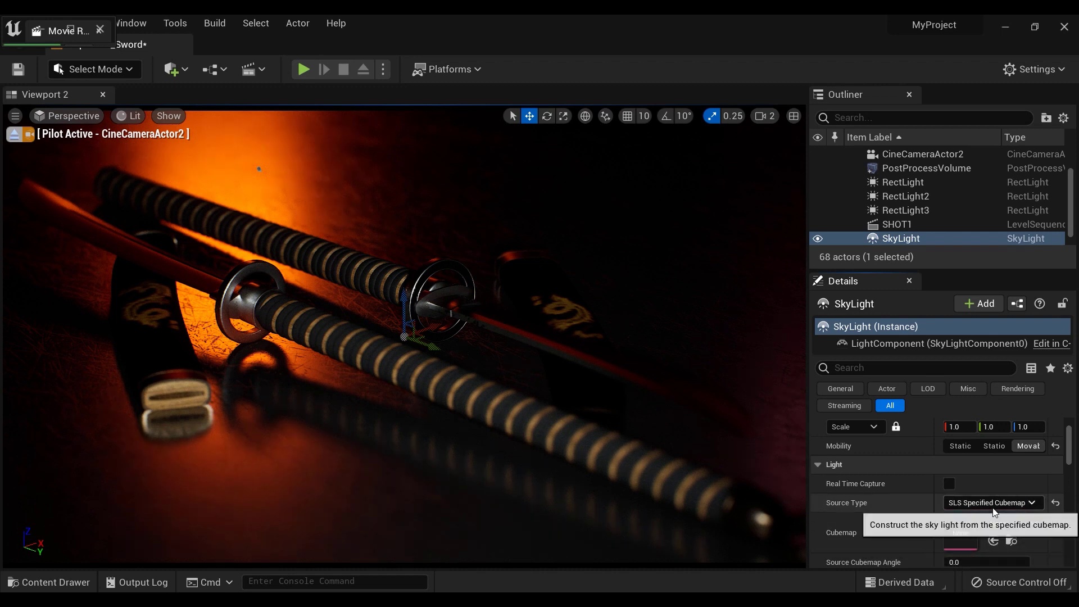
Switch to the browser and look through Poly Haven's studio HDRIs for a suitable cubemap.
{"action": "right_click_drag", "start_coordinate": [908, 518], "coordinate": [912, 463]}
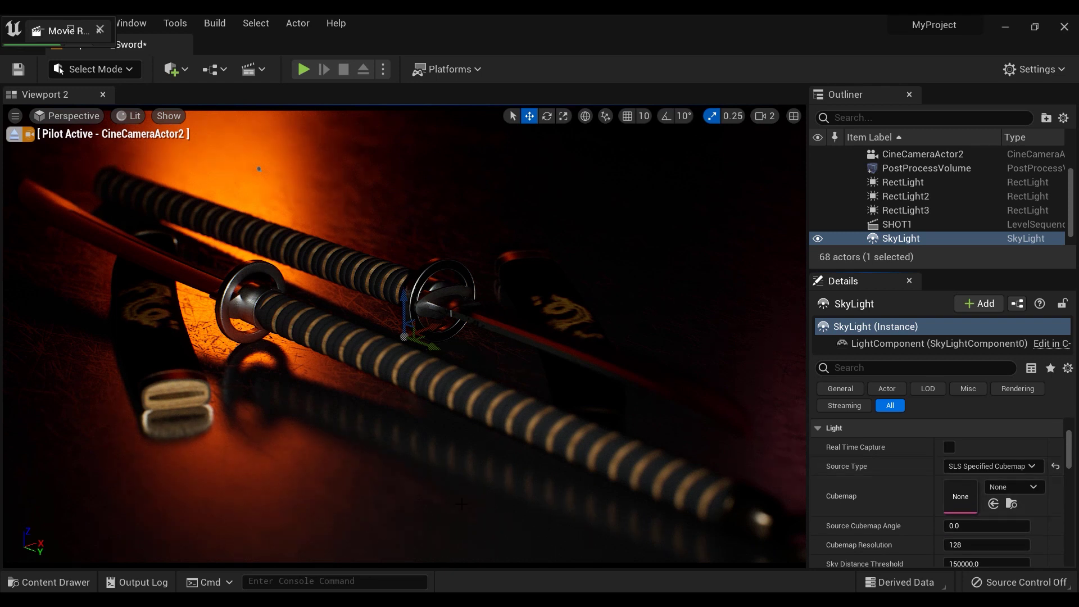
{"action": "left_click", "coordinate": [430, 599]}
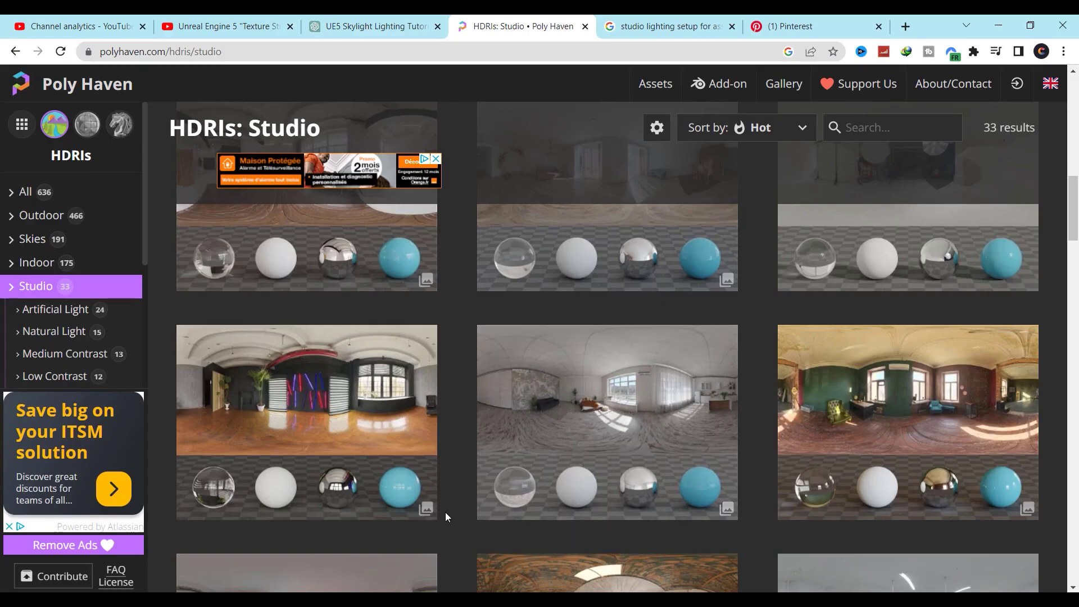
{"action": "scroll", "coordinate": [664, 301], "scroll_direction": "up", "scroll_amount": 3}
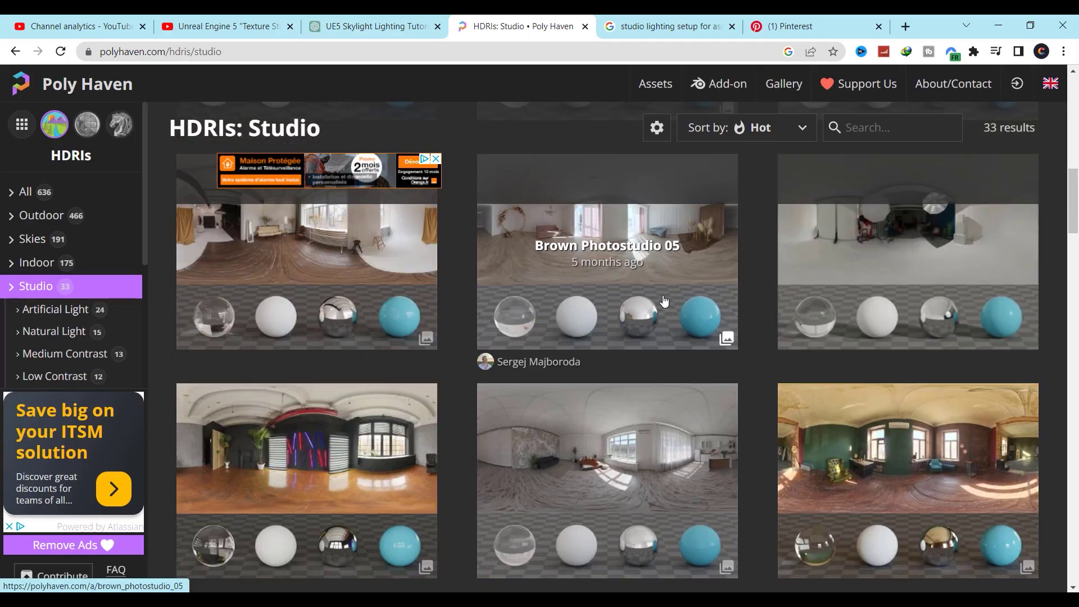
{"action": "scroll", "coordinate": [584, 332], "scroll_direction": "down", "scroll_amount": 5}
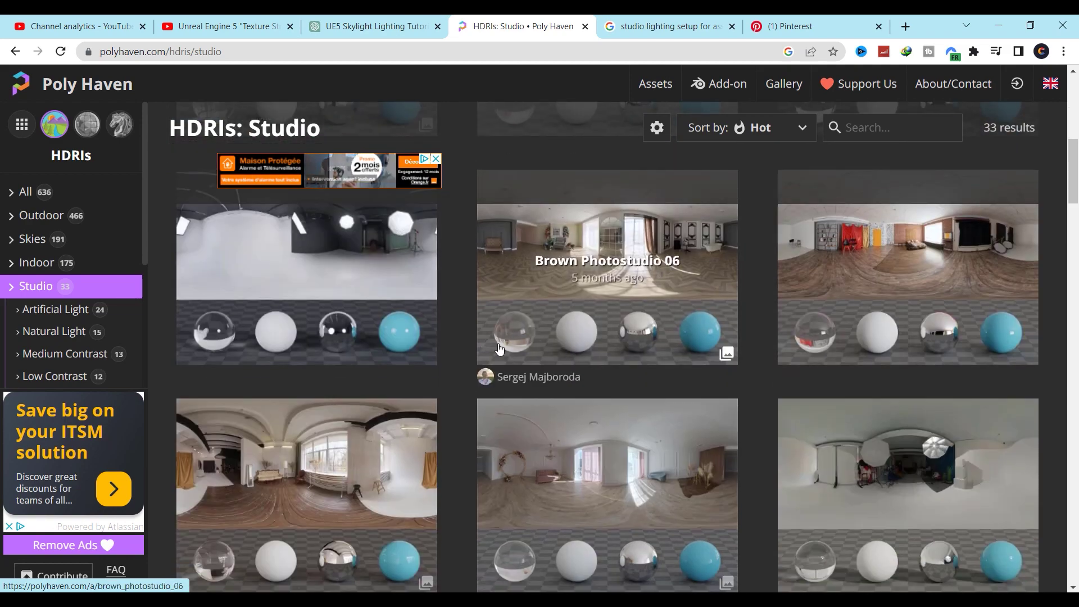
{"action": "scroll", "coordinate": [572, 349], "scroll_direction": "down", "scroll_amount": 6}
{"action": "scroll", "coordinate": [416, 450], "scroll_direction": "up", "scroll_amount": 1}
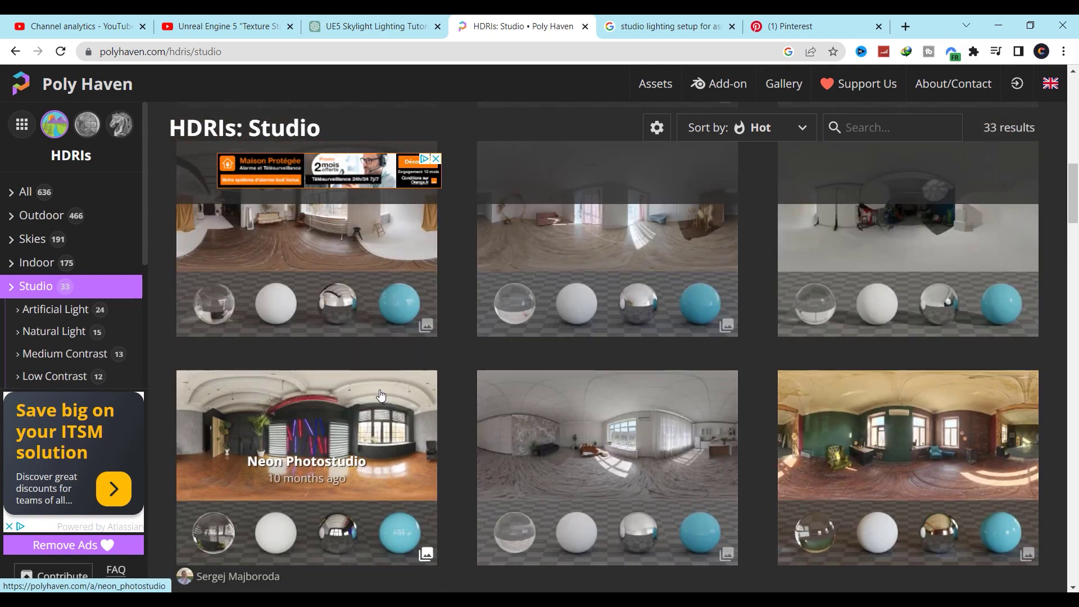
{"action": "scroll", "coordinate": [419, 472], "scroll_direction": "down", "scroll_amount": 6}
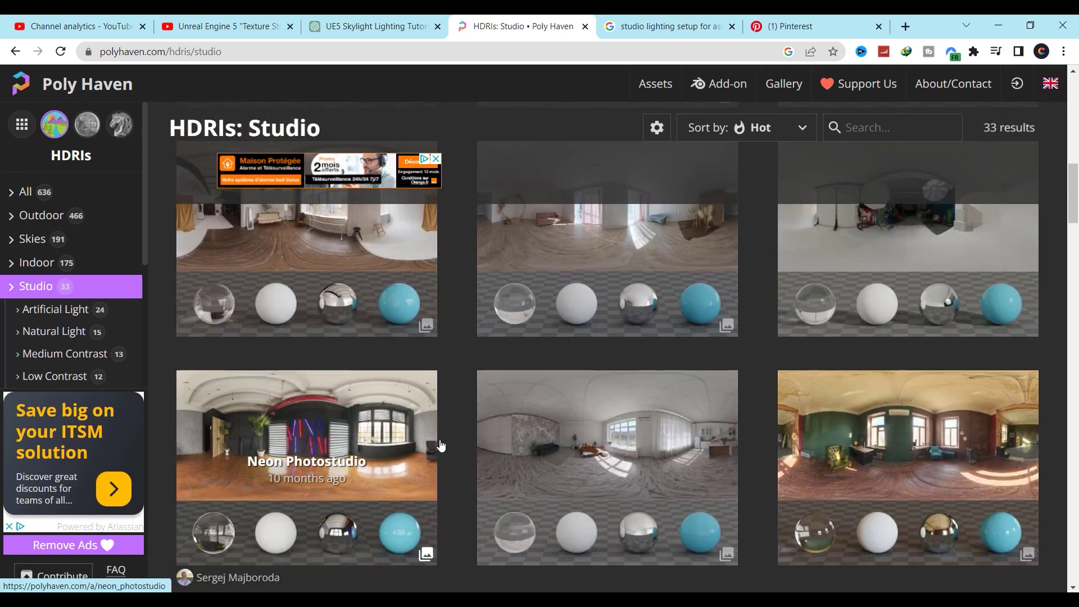
Open the Neon Photostudio HDRI and download it at 4K resolution in HDR format.
{"action": "left_click", "coordinate": [323, 432]}
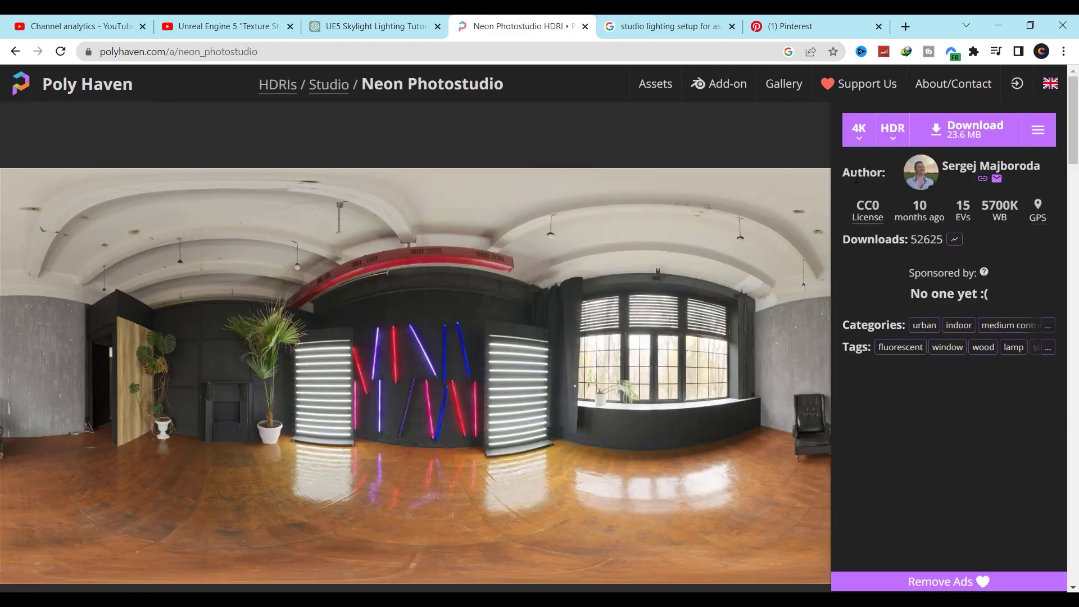
{"action": "left_click", "coordinate": [893, 132]}
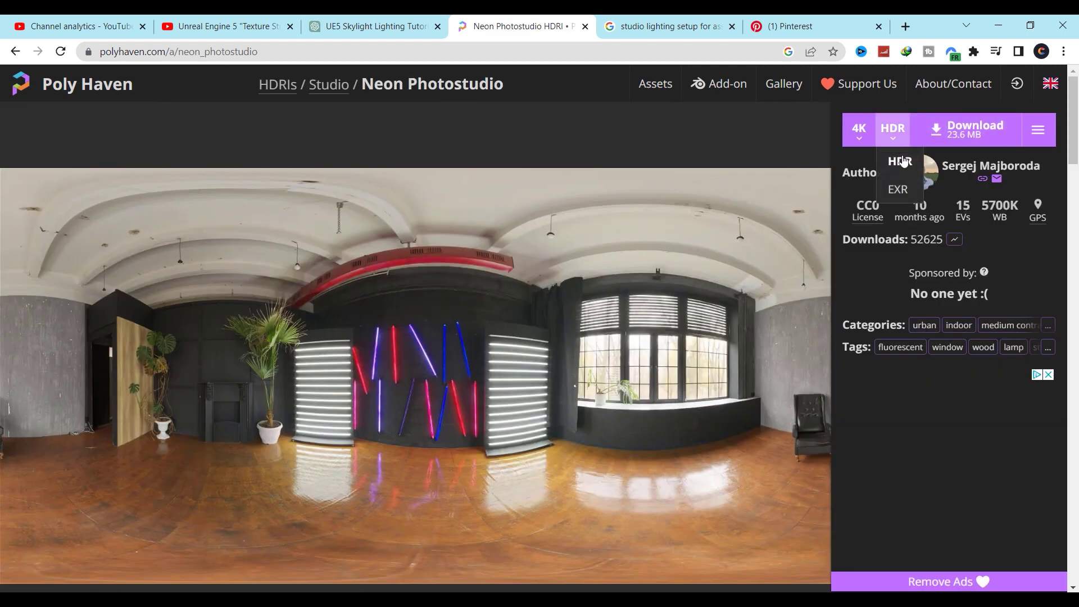
{"action": "left_click", "coordinate": [956, 134]}
Switch back to Unreal Engine and import neon_photostudio_4k from the Downloads folder into the project's HDRI folder.
{"action": "left_click", "coordinate": [393, 599]}
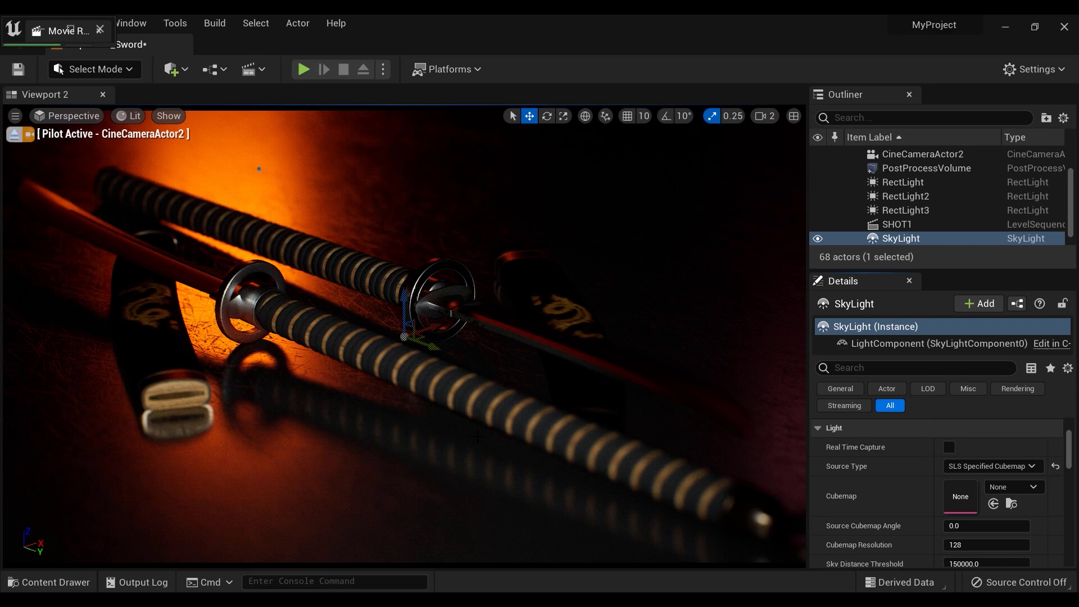
{"action": "key", "text": "ctrl+space"}
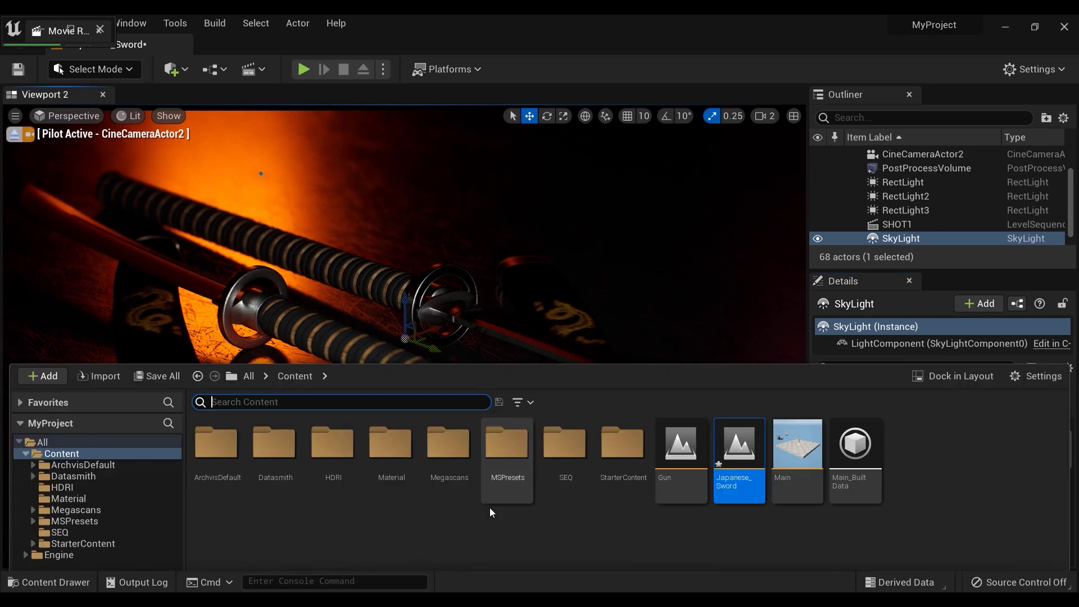
{"action": "double_click", "coordinate": [333, 394]}
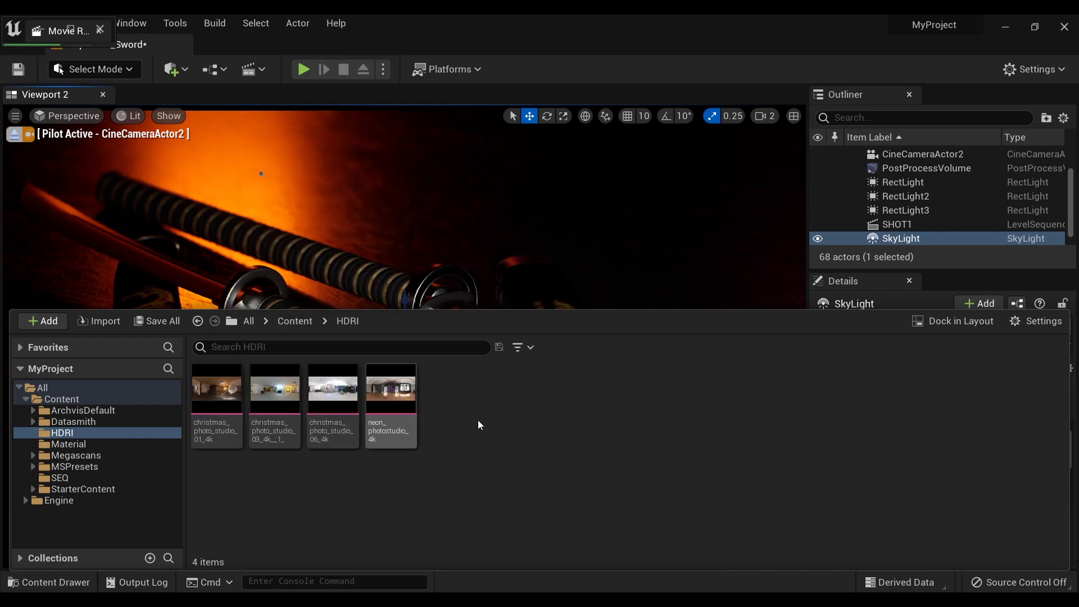
{"action": "right_click", "coordinate": [534, 435]}
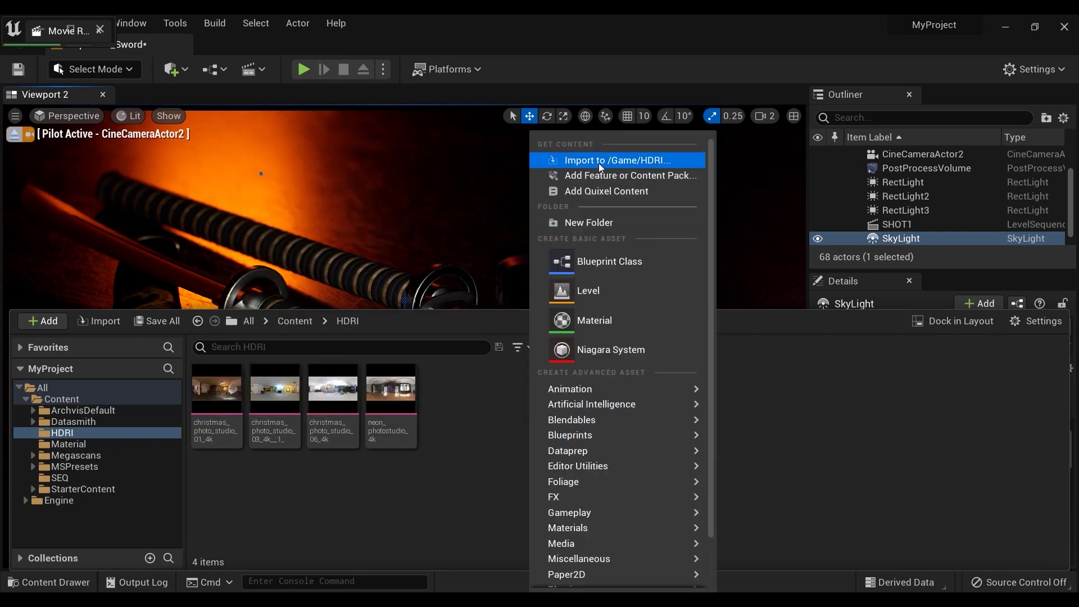
{"action": "left_click", "coordinate": [598, 162]}
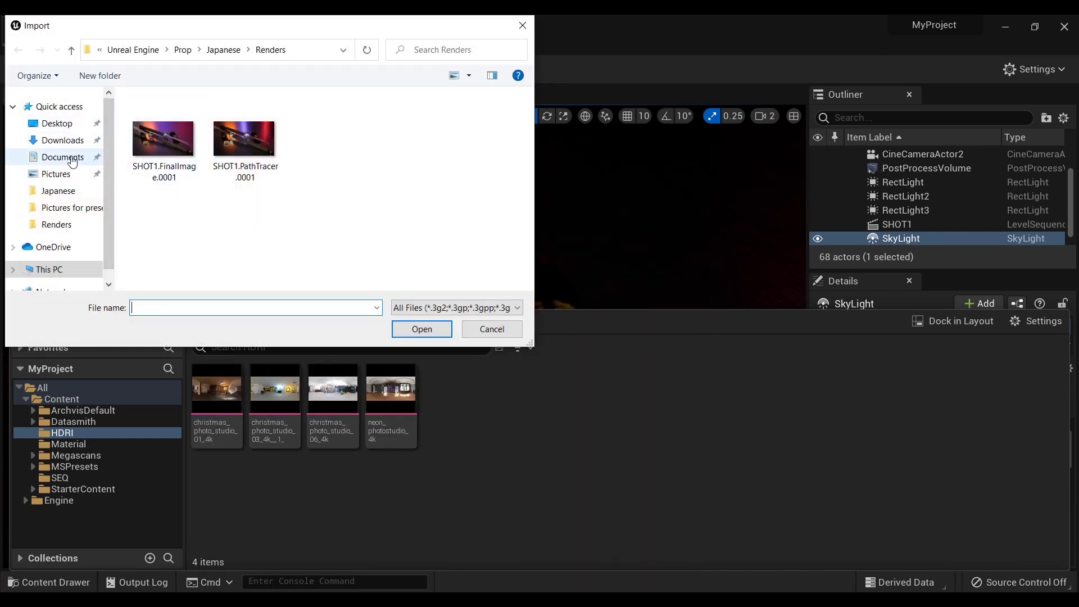
{"action": "left_click", "coordinate": [66, 141]}
{"action": "left_click", "coordinate": [127, 134]}
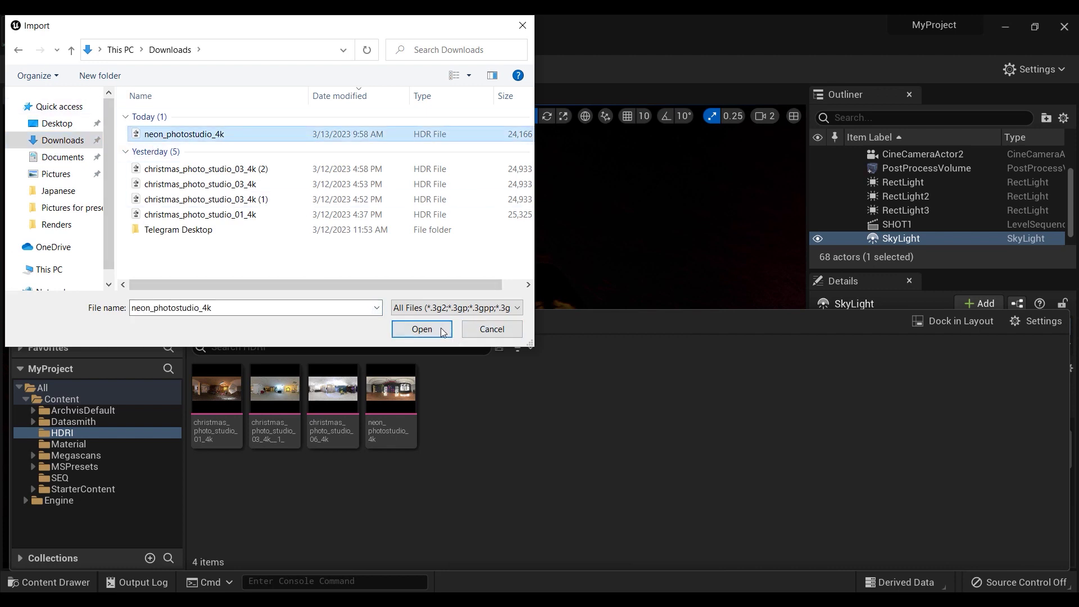
{"action": "left_click", "coordinate": [422, 329]}
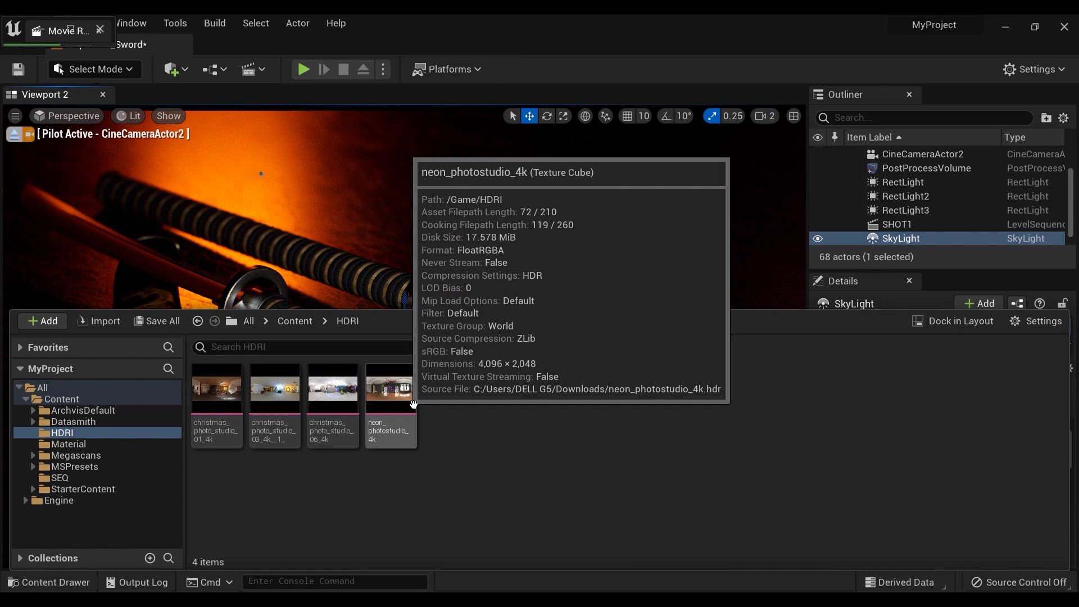
Assign the neon_photostudio_4k texture as the SkyLight's cubemap, docking the Content Browser for the selection and closing it when done.
{"action": "left_click_drag", "start_coordinate": [491, 309], "coordinate": [489, 363]}
{"action": "left_click", "coordinate": [391, 450]}
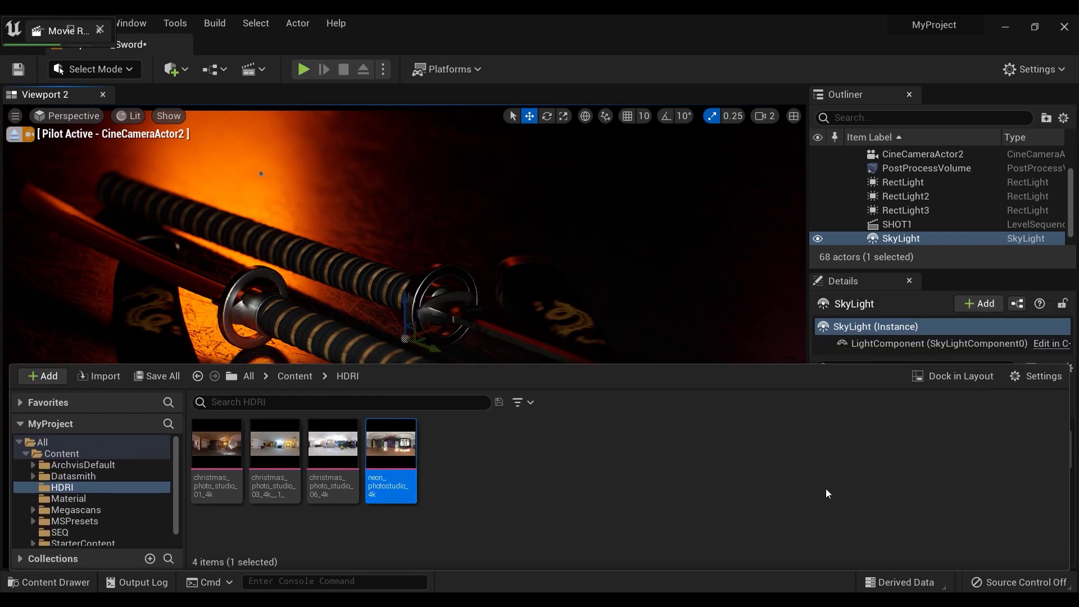
{"action": "left_click", "coordinate": [950, 376]}
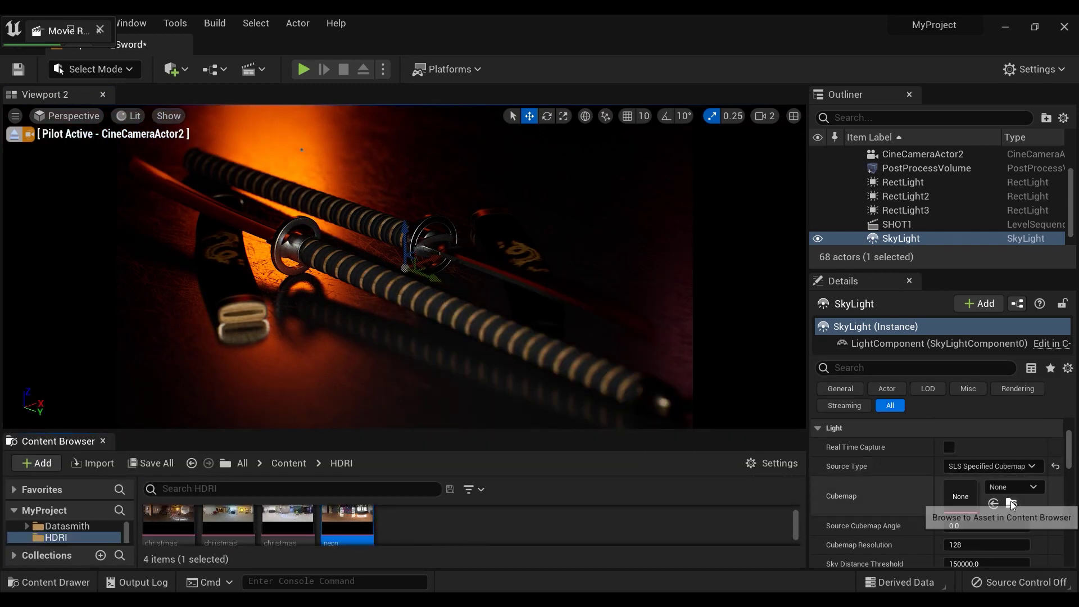
{"action": "left_click", "coordinate": [994, 504]}
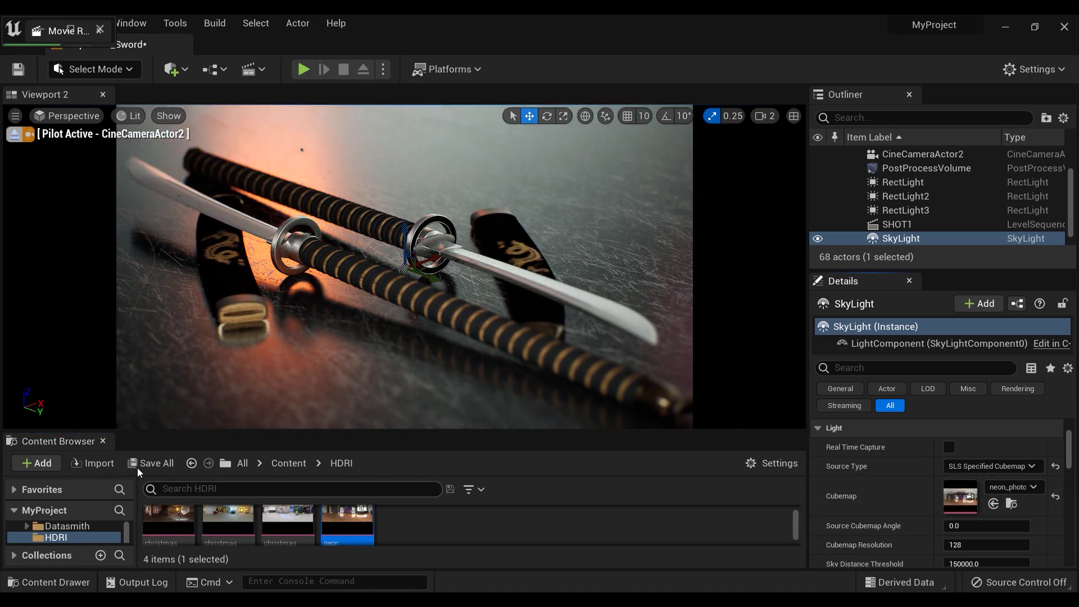
{"action": "left_click", "coordinate": [103, 442]}
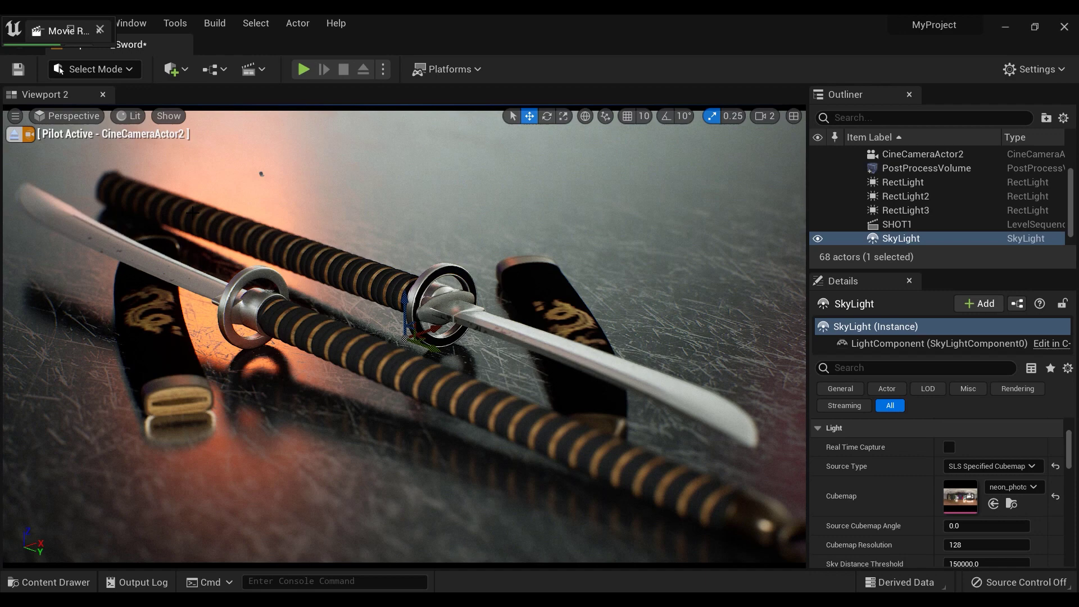
Stop piloting the camera, inspect the HDRI reflections on the floor around the swords, and return to the CineCameraActor2 view.
{"action": "left_click", "coordinate": [14, 135]}
{"action": "right_click_drag", "start_coordinate": [533, 385], "coordinate": [521, 359]}
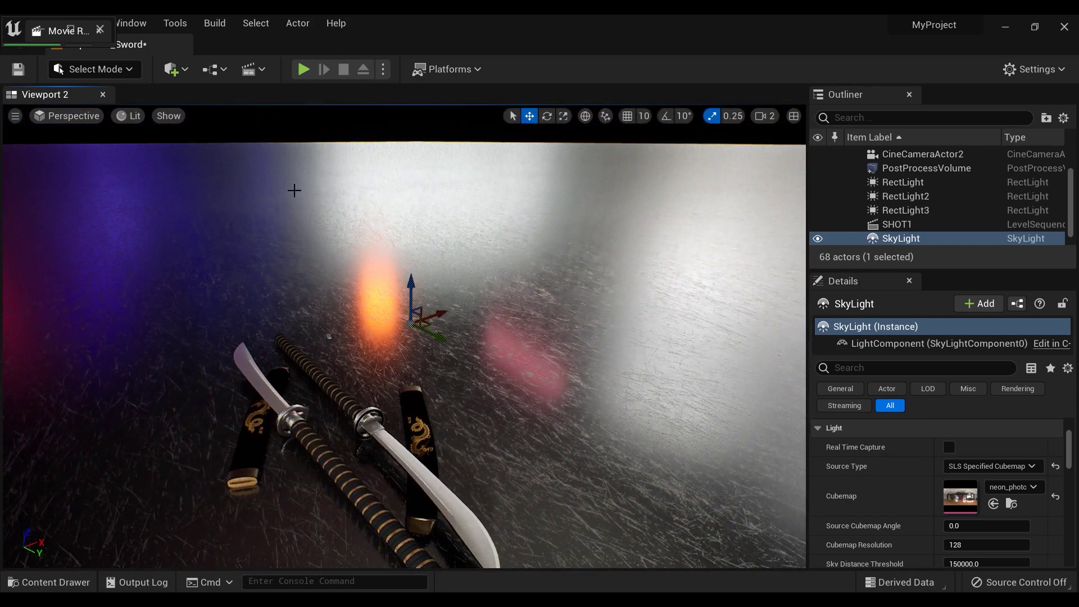
{"action": "left_click", "coordinate": [58, 118]}
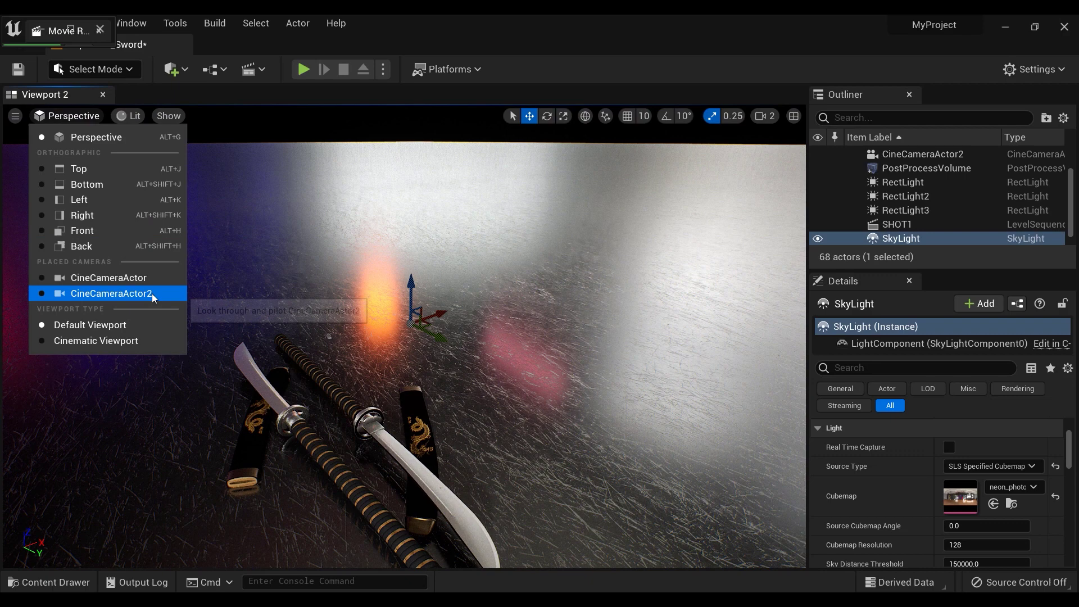
{"action": "left_click", "coordinate": [113, 295]}
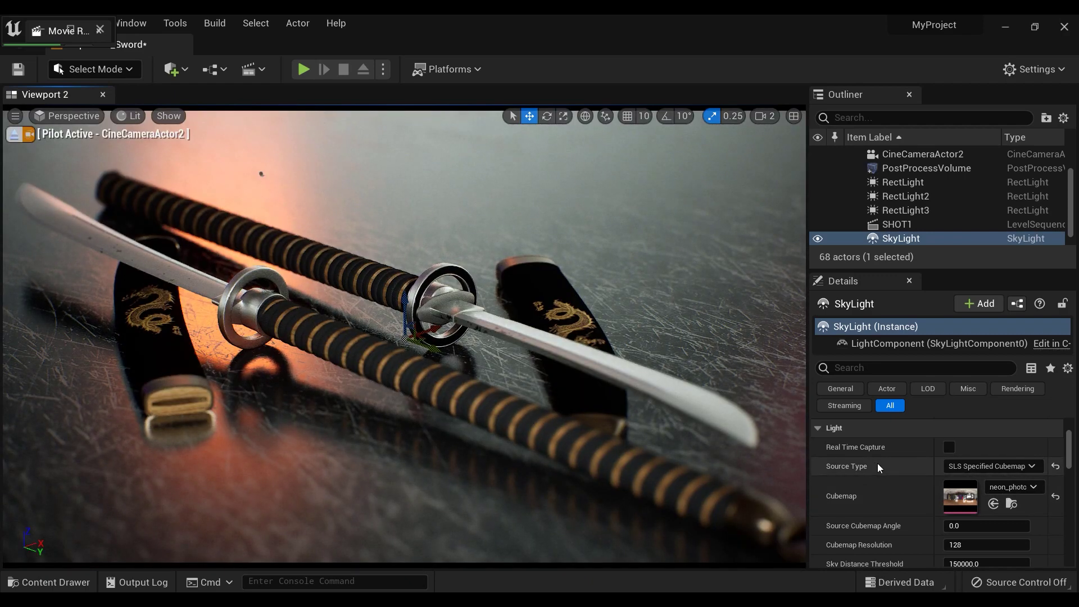
Set the SkyLight's Cubemap Resolution to 1024.
{"action": "scroll", "coordinate": [950, 494], "scroll_direction": "down", "scroll_amount": 3}
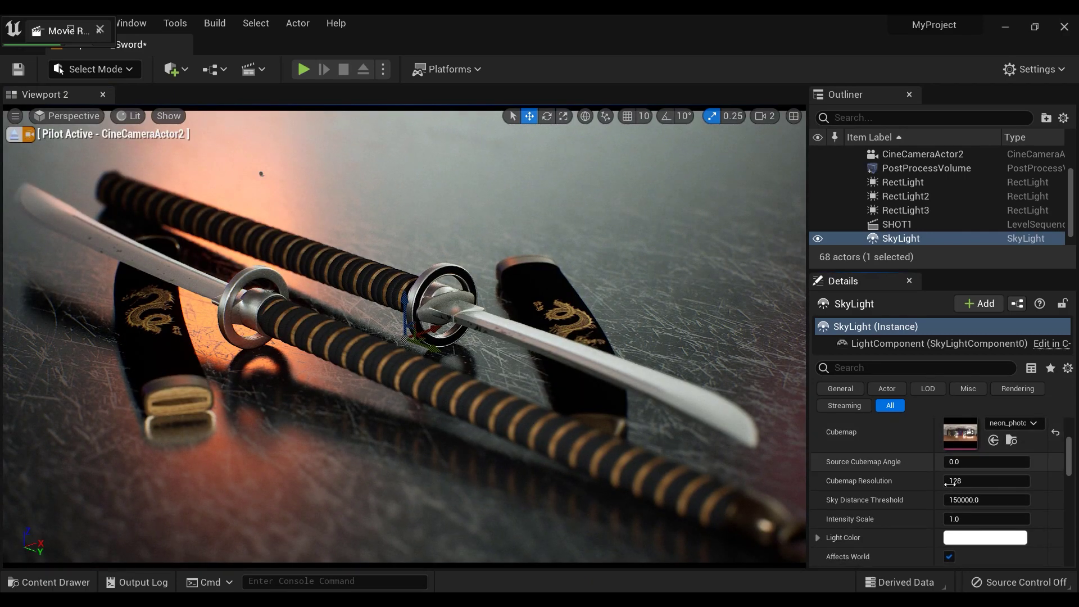
{"action": "left_click", "coordinate": [957, 481]}
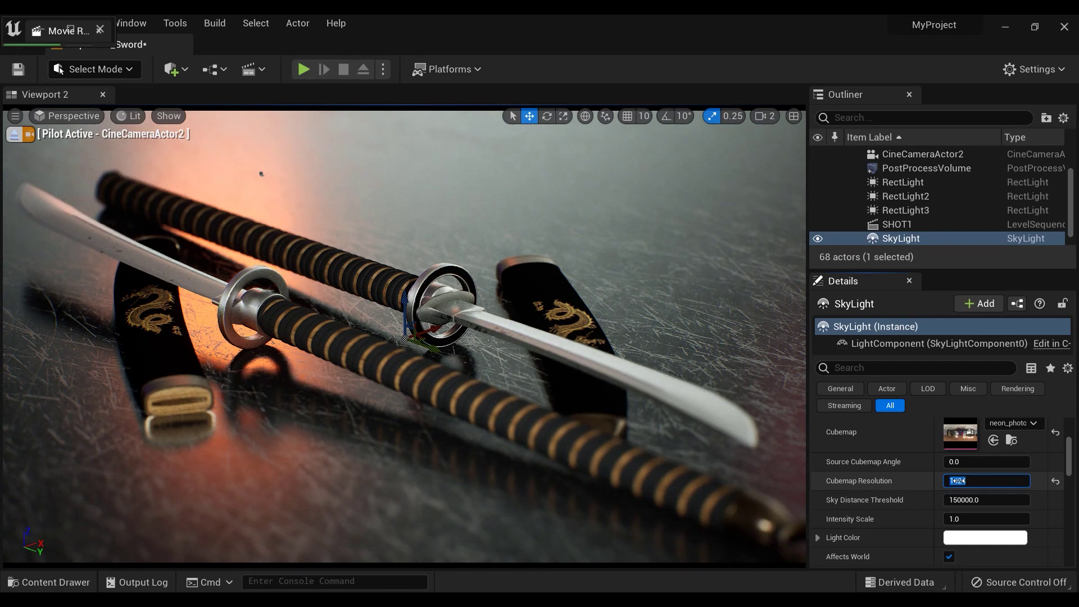
{"action": "scroll", "coordinate": [928, 500], "scroll_direction": "down", "scroll_amount": 2}
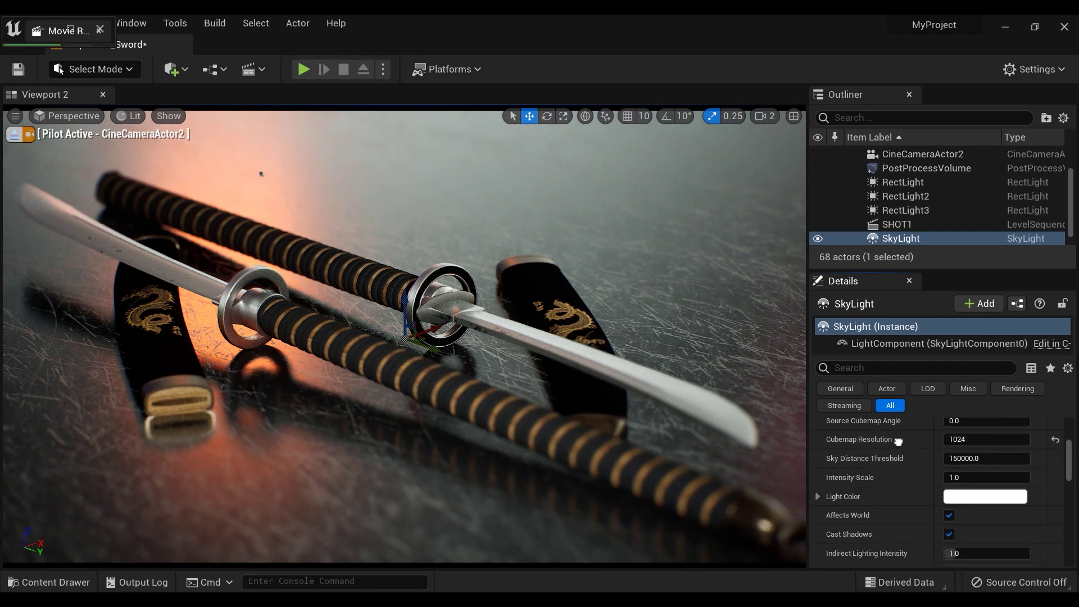
Test the SkyLight's Intensity Scale at 0 and 1.5, and set it back to 1.
{"action": "scroll", "coordinate": [944, 498], "scroll_direction": "up", "scroll_amount": 1}
{"action": "left_click_drag", "start_coordinate": [954, 498], "coordinate": [922, 497]}
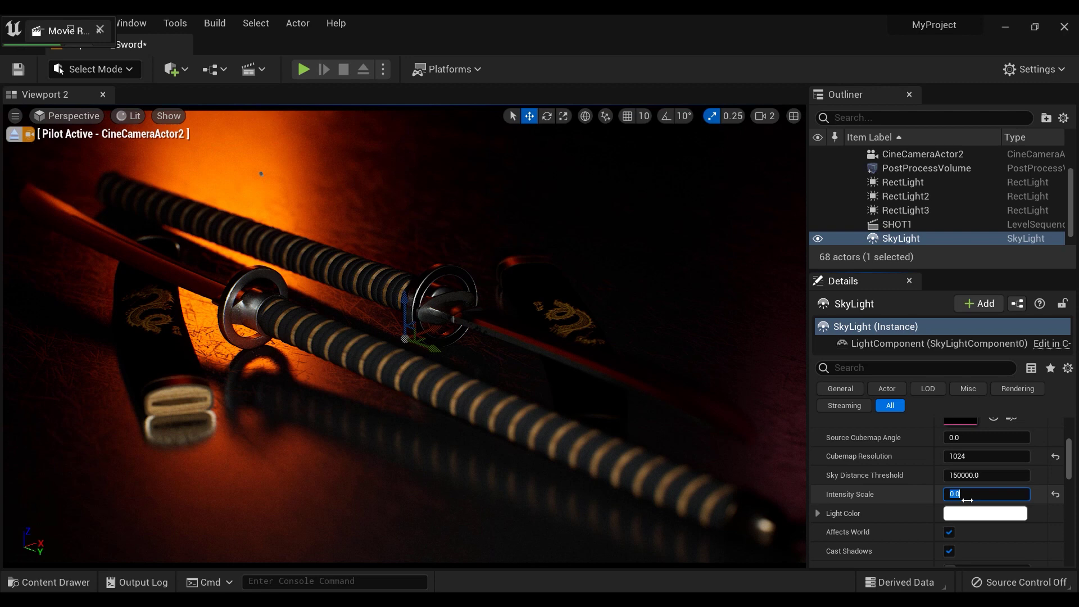
{"action": "left_click", "coordinate": [967, 499]}
{"action": "type", "text": "1.5"}
{"action": "key", "text": "Return"}
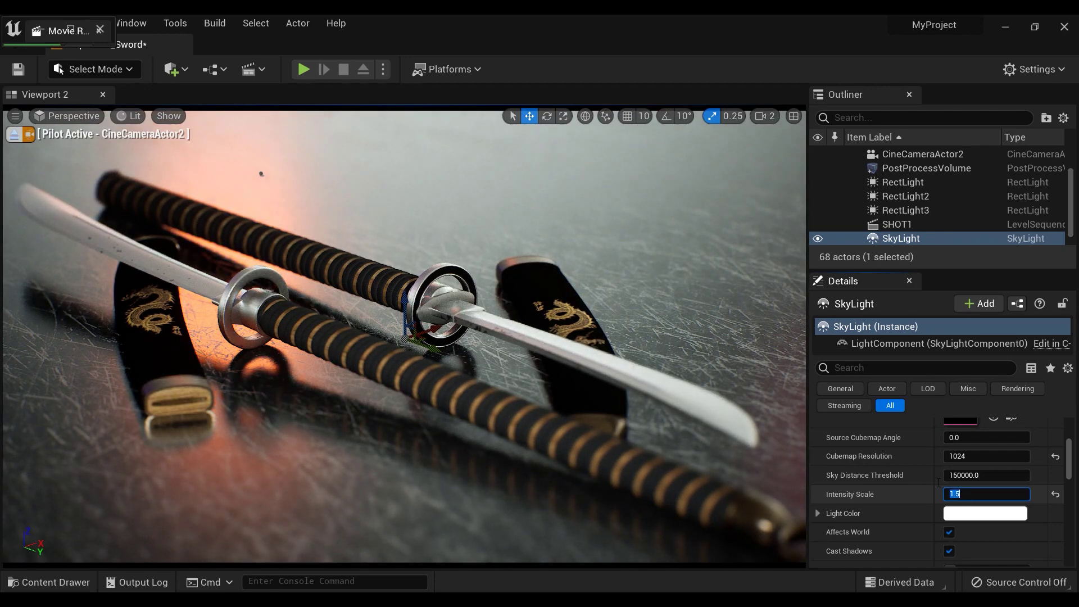
{"action": "type", "text": "1"}
{"action": "key", "text": "Return"}
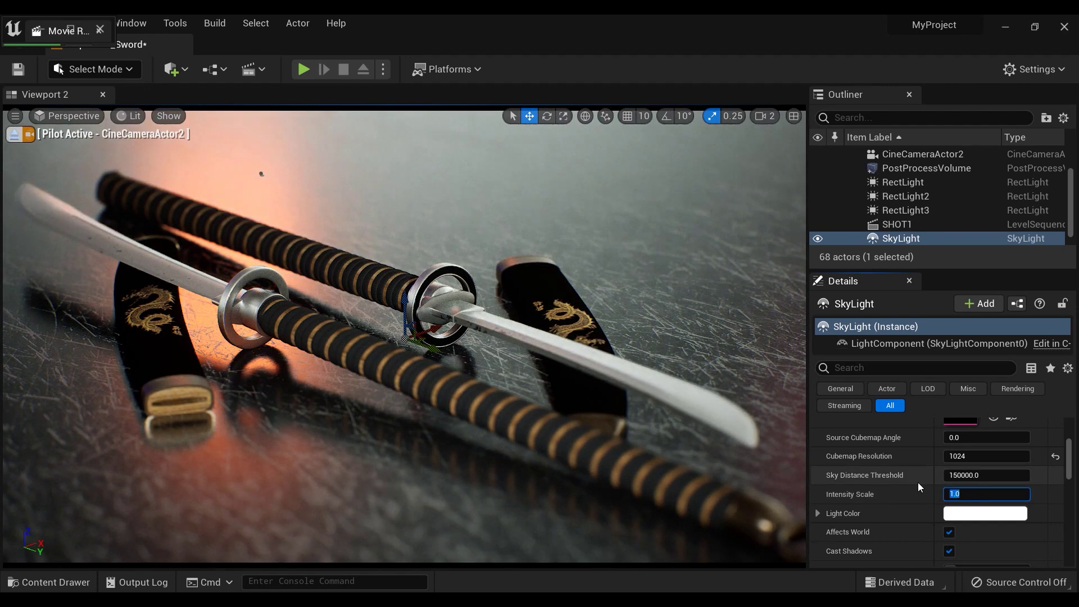
Set the SkyLight's Source Cubemap Angle to about 309.3 and compare the lighting with the Neon Photostudio image in the browser.
{"action": "scroll", "coordinate": [882, 477], "scroll_direction": "up", "scroll_amount": 3}
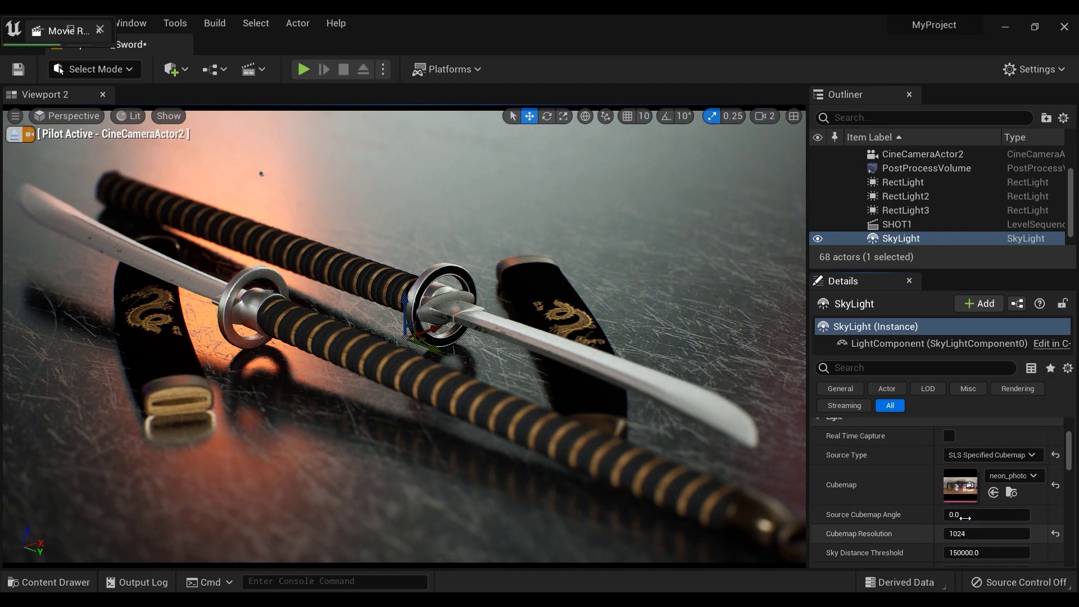
{"action": "left_click_drag", "start_coordinate": [956, 514], "coordinate": [1017, 514]}
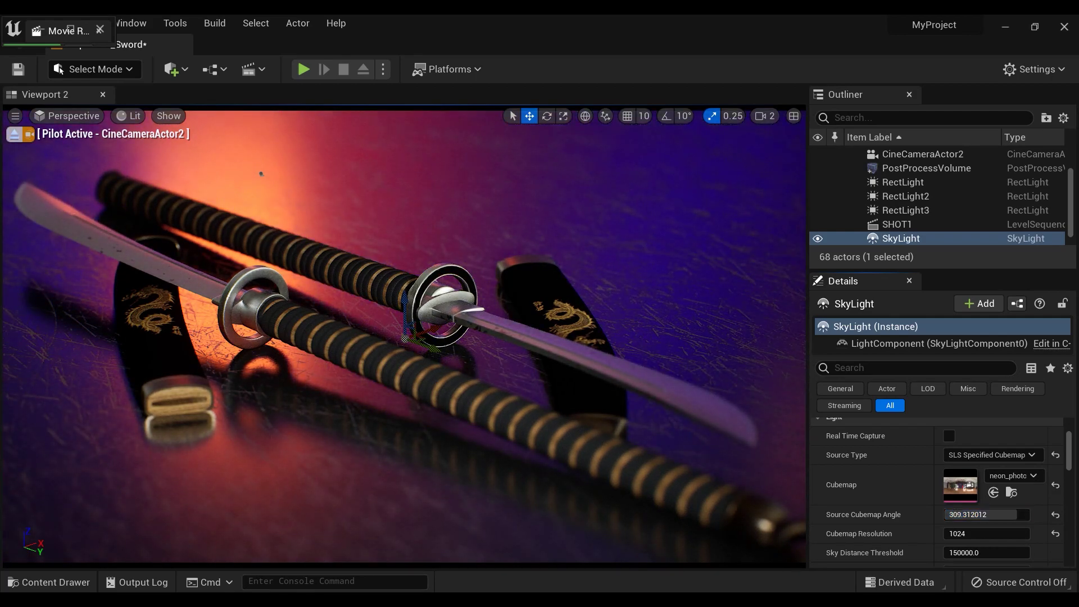
{"action": "key", "text": "alt+Tab"}
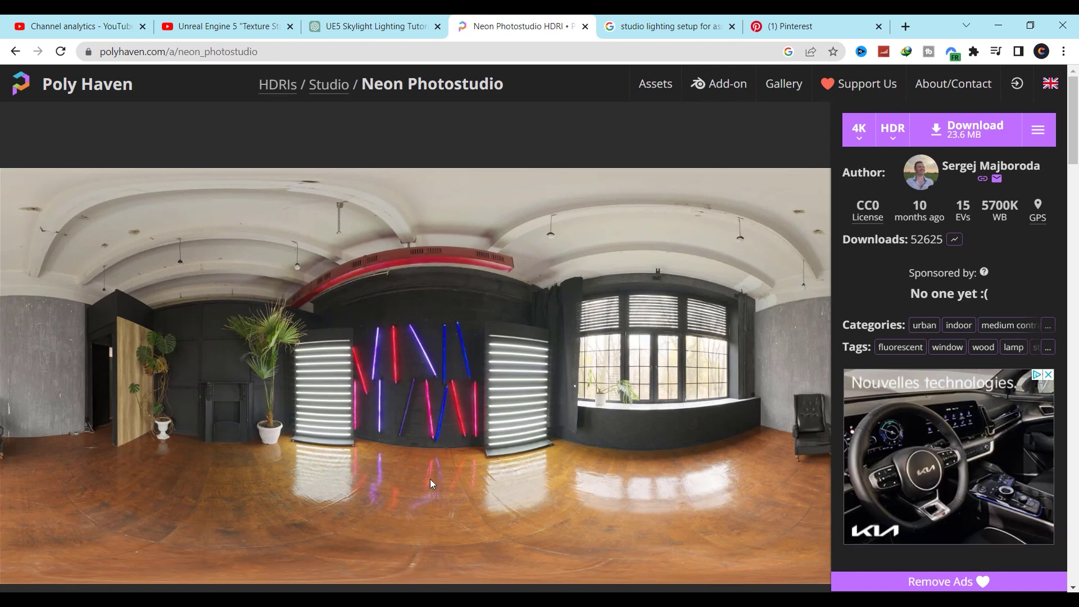
{"action": "left_click", "coordinate": [394, 599]}
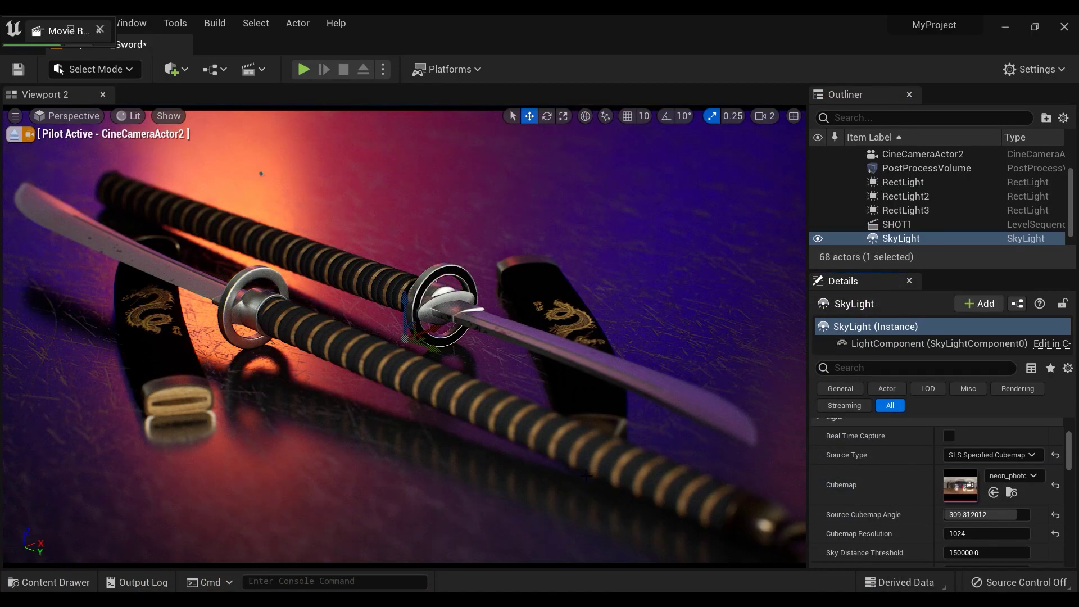
{"action": "mouse_move", "coordinate": [1012, 515]}
{"action": "left_mouse_down"}
{"action": "mouse_move", "coordinate": [995, 515]}
{"action": "mouse_move", "coordinate": [1012, 515]}
{"action": "left_mouse_up"}
Adjust the piloted CineCameraActor2 slightly so the swords sit a little higher and further right in the frame.
{"action": "middle_click_drag", "start_coordinate": [404, 336], "coordinate": [369, 376]}
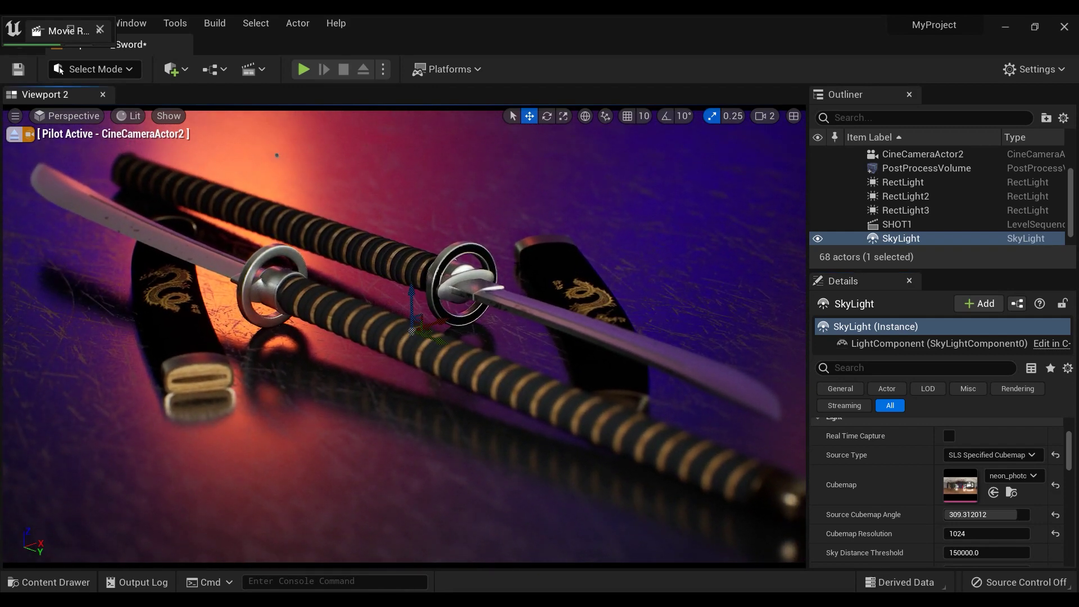
{"action": "scroll", "coordinate": [877, 551], "scroll_direction": "down", "scroll_amount": 4}
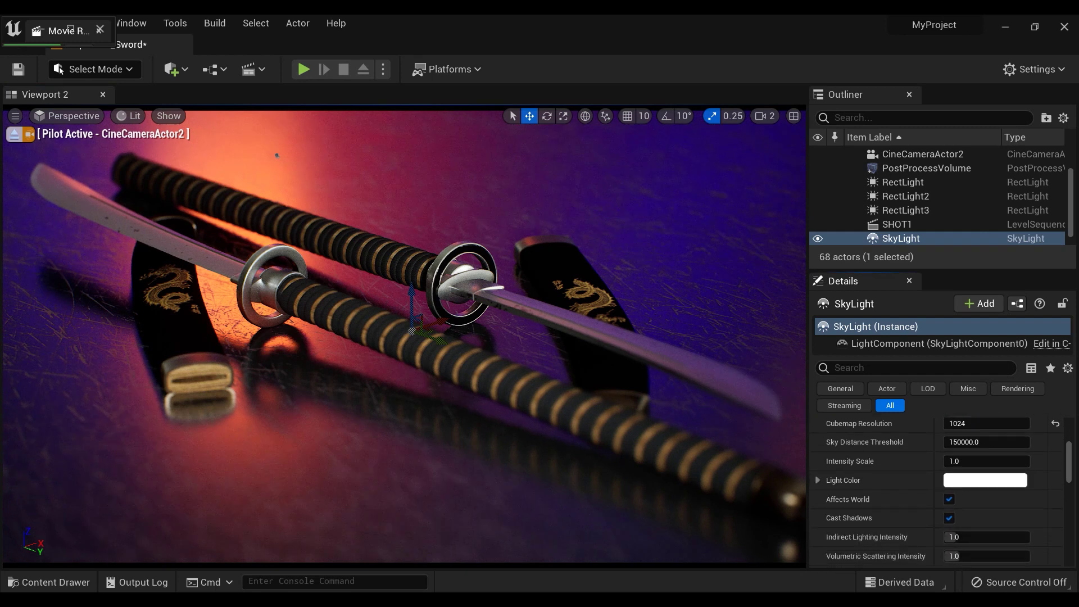
{"action": "scroll", "coordinate": [898, 520], "scroll_direction": "up", "scroll_amount": 1}
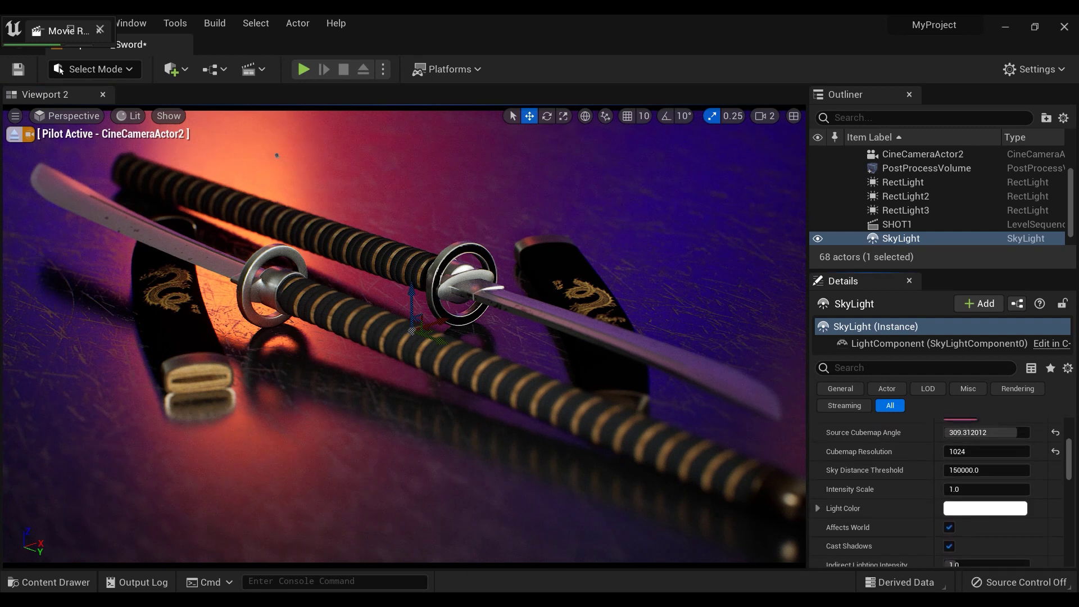
Set the SkyLight's Intensity Scale to 0.7 and its Indirect Lighting Intensity to about 2.66.
{"action": "left_click", "coordinate": [962, 490]}
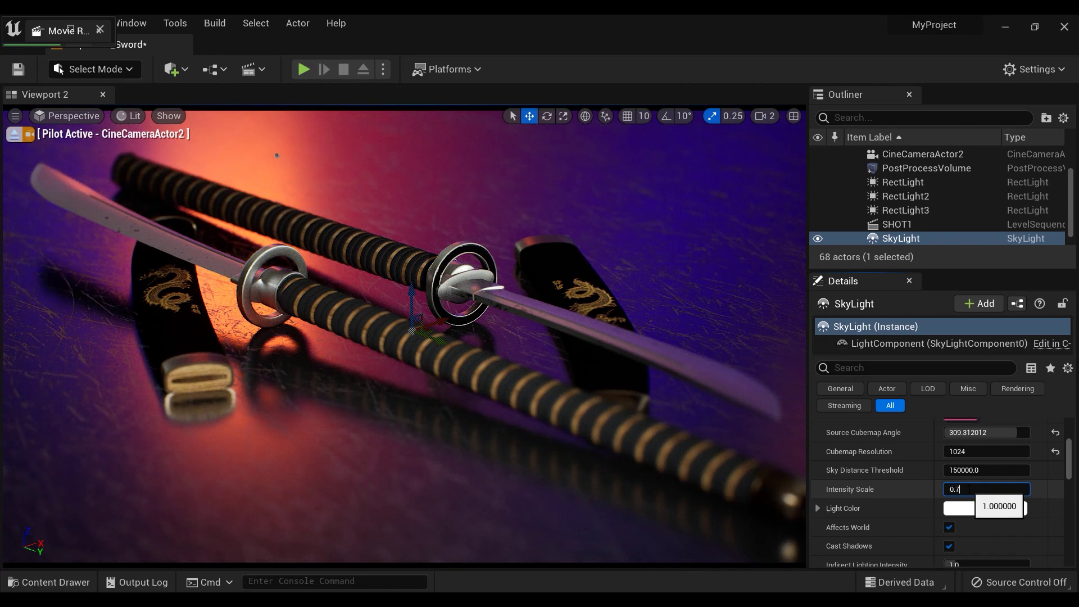
{"action": "key", "text": "Return"}
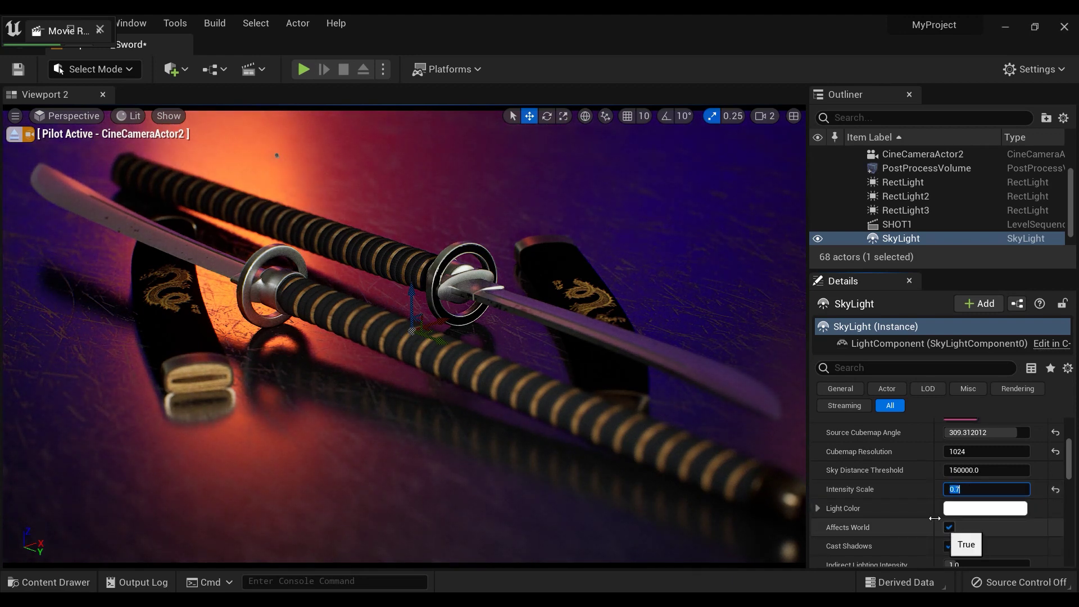
{"action": "scroll", "coordinate": [934, 449], "scroll_direction": "down", "scroll_amount": 3}
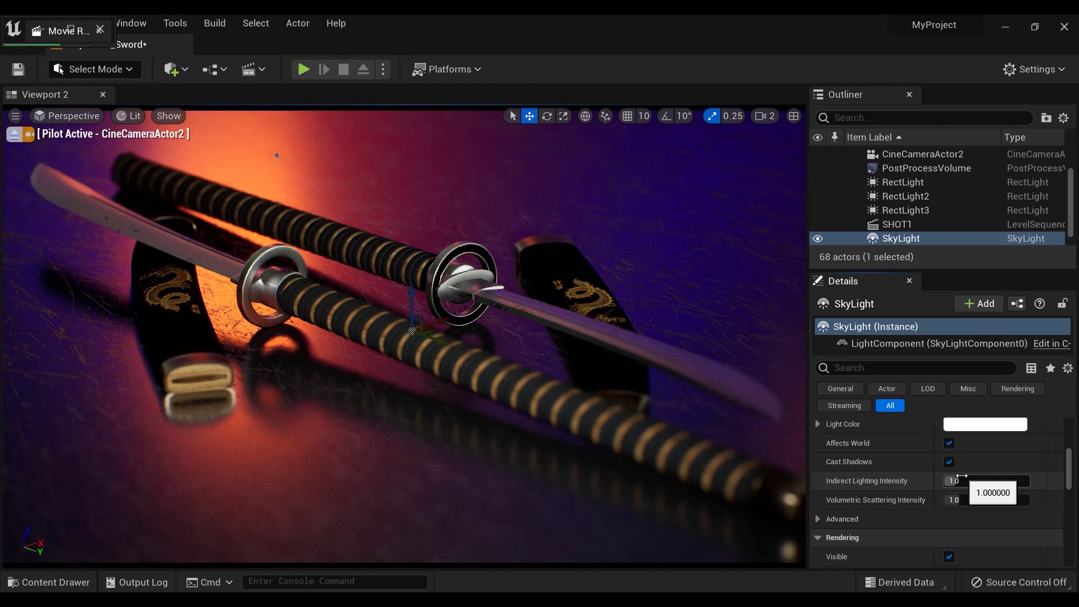
{"action": "left_click_drag", "start_coordinate": [962, 480], "coordinate": [989, 481]}
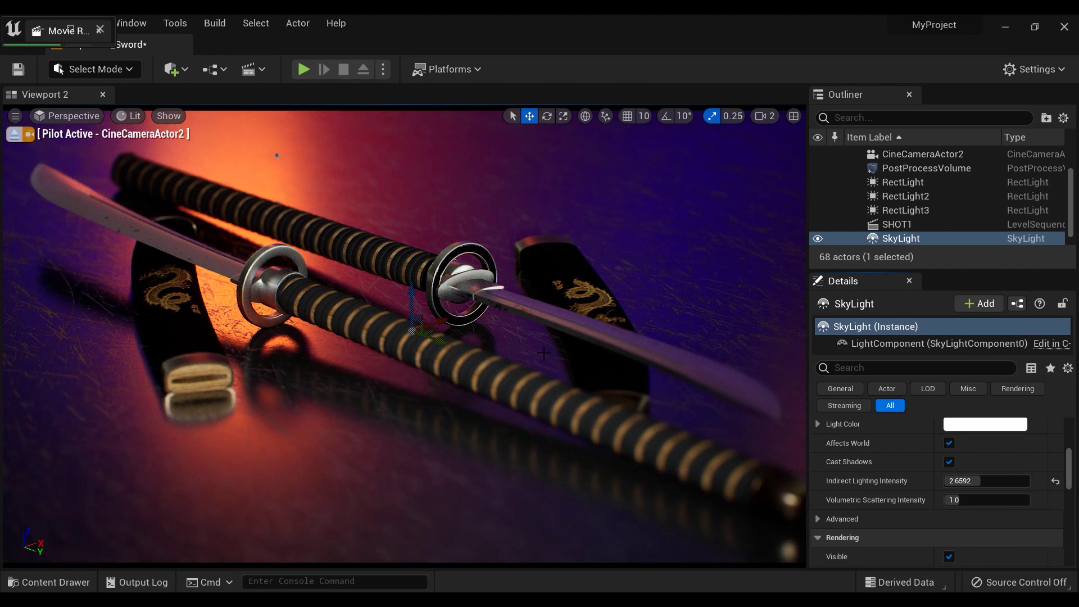
{"action": "middle_click_drag", "start_coordinate": [544, 353], "coordinate": [539, 334]}
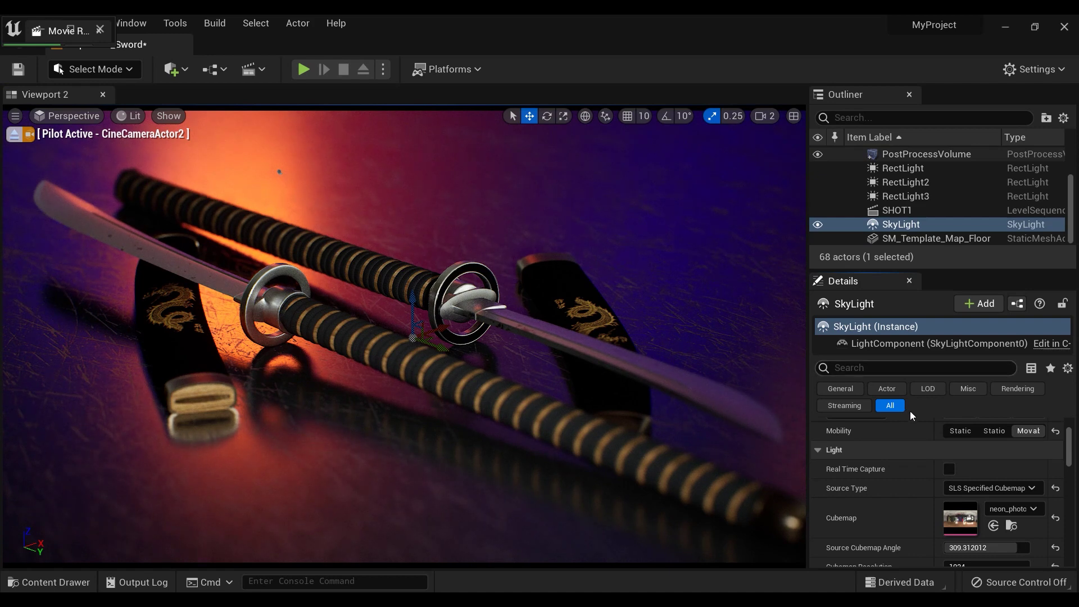
Replace the SkyLight's Cubemap with christmas_photo_studio_01_4k from the HDRI folder and close the docked Content Browser.
{"action": "left_click", "coordinate": [1010, 508]}
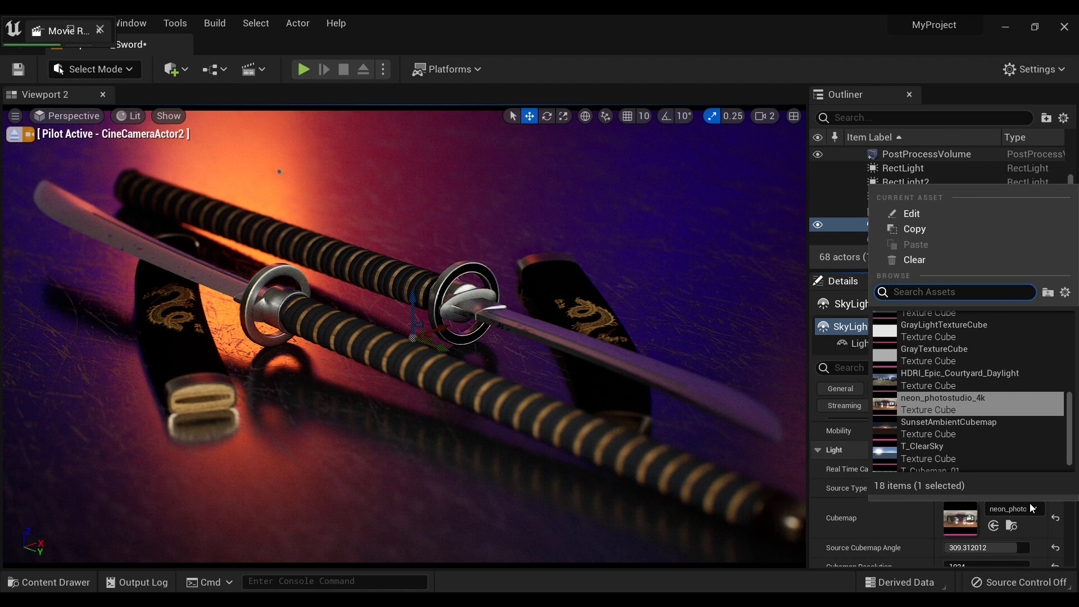
{"action": "left_click", "coordinate": [1034, 511]}
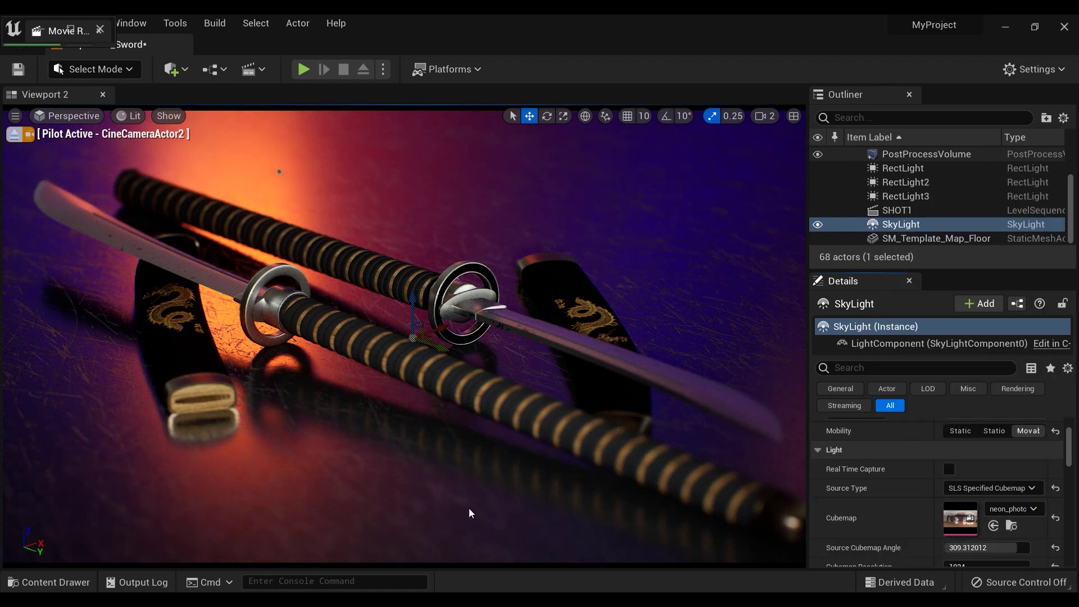
{"action": "key", "text": "ctrl+space"}
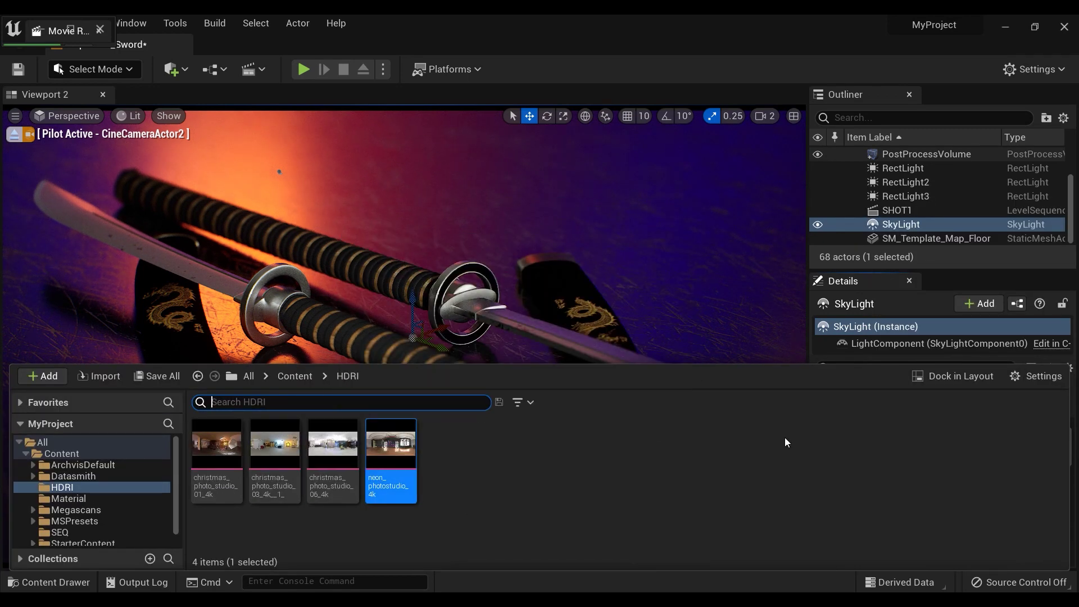
{"action": "left_click", "coordinate": [937, 376]}
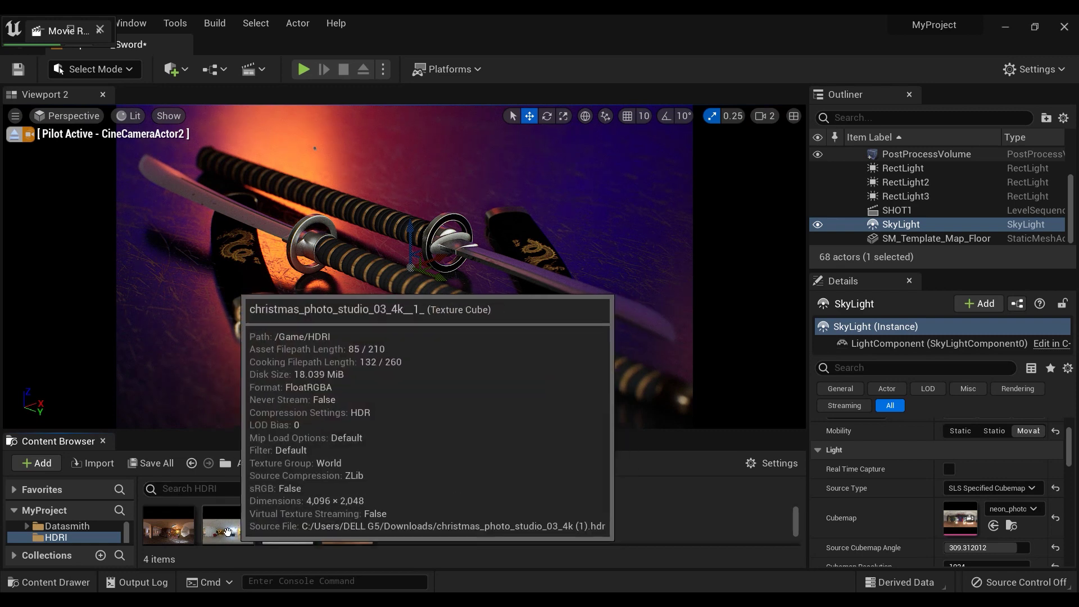
{"action": "left_click", "coordinate": [169, 526]}
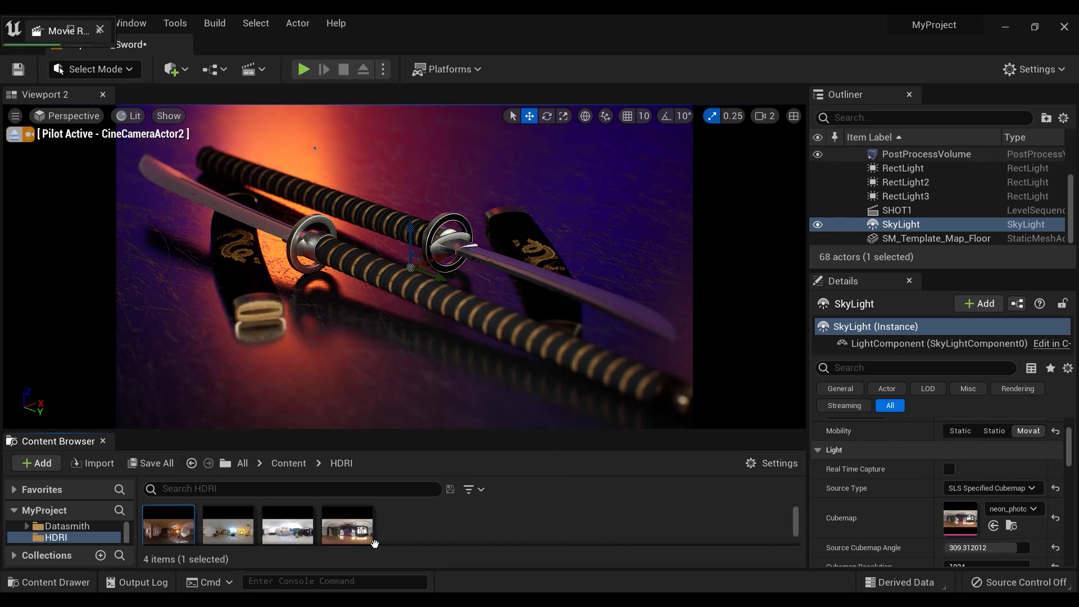
{"action": "left_click", "coordinate": [994, 525]}
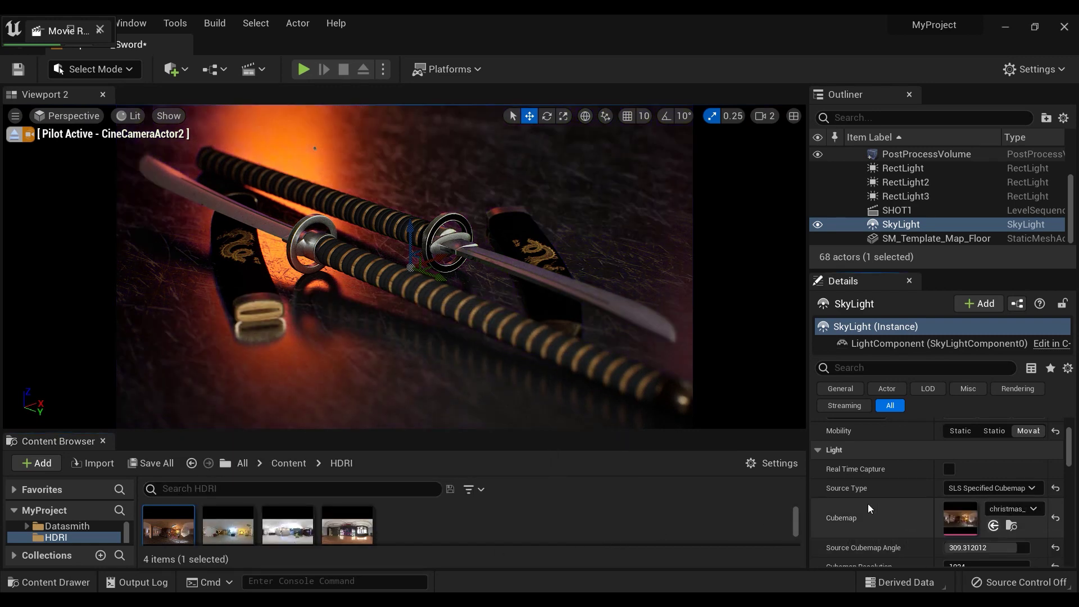
{"action": "left_click", "coordinate": [103, 441]}
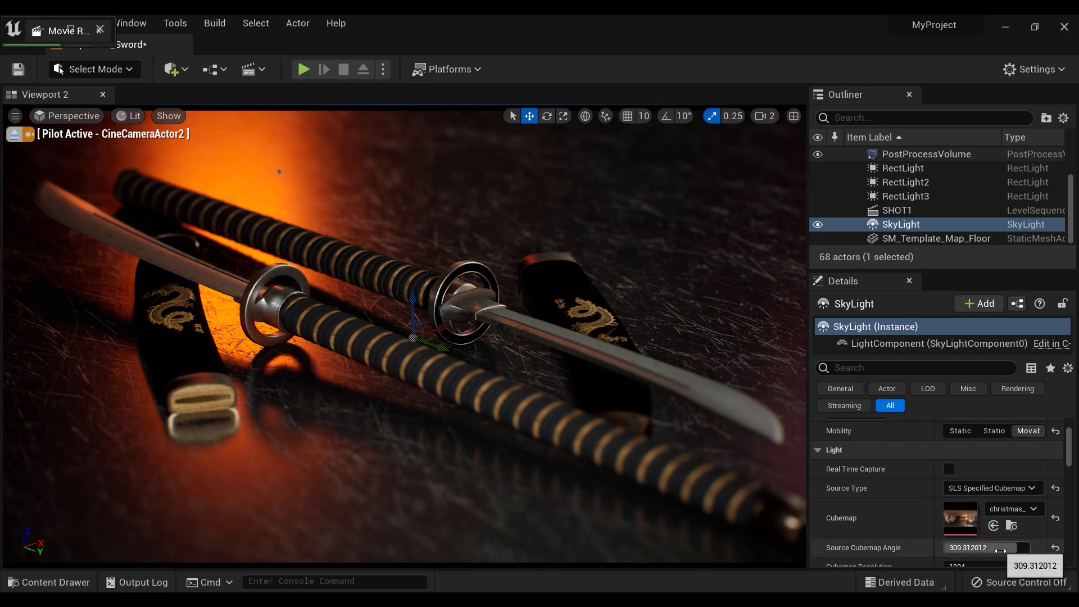
Test the SkyLight's Source Cubemap Angle at 0 and set it to about 327.7.
{"action": "left_click_drag", "start_coordinate": [998, 549], "coordinate": [943, 548]}
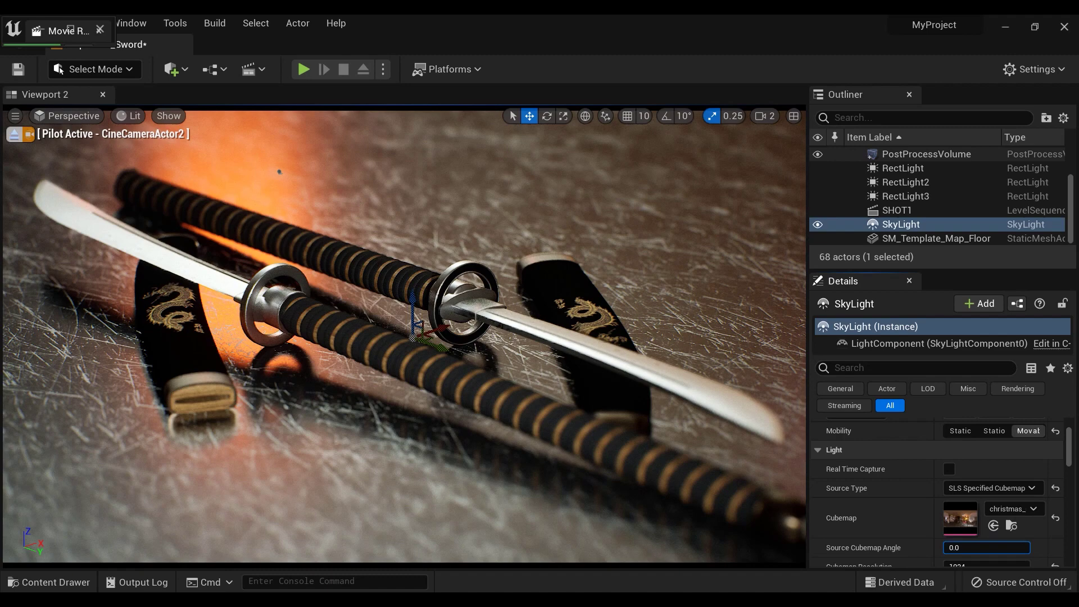
{"action": "left_click_drag", "start_coordinate": [945, 548], "coordinate": [1023, 548]}
{"action": "left_click_drag", "start_coordinate": [874, 523], "coordinate": [874, 523]}
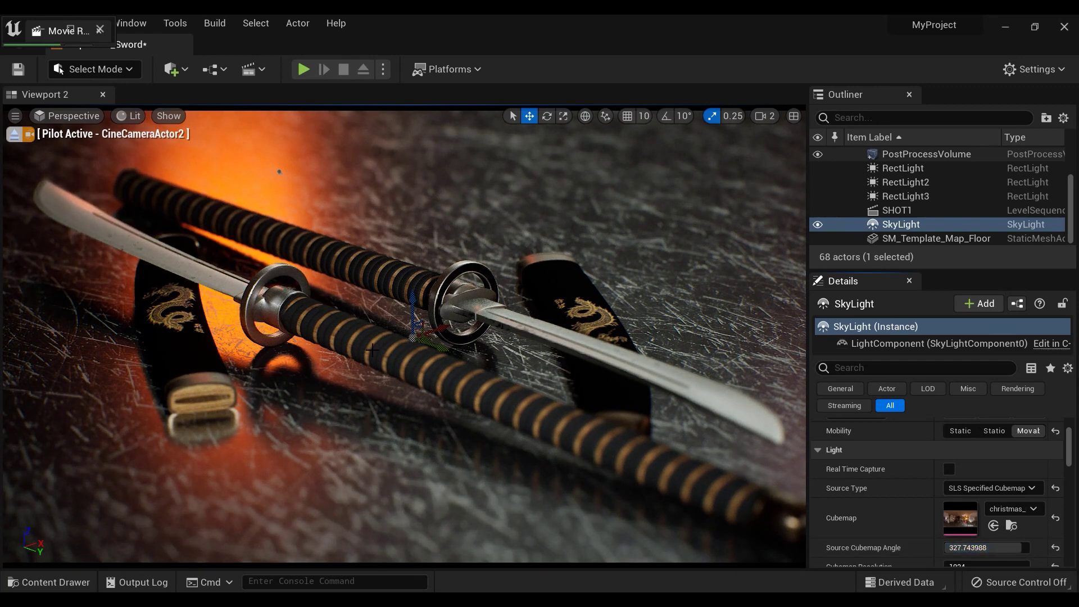
Reframe the piloted CineCameraActor2 so the swords sit slightly lower and further right in the shot.
{"action": "middle_click_drag", "start_coordinate": [372, 350], "coordinate": [359, 336]}
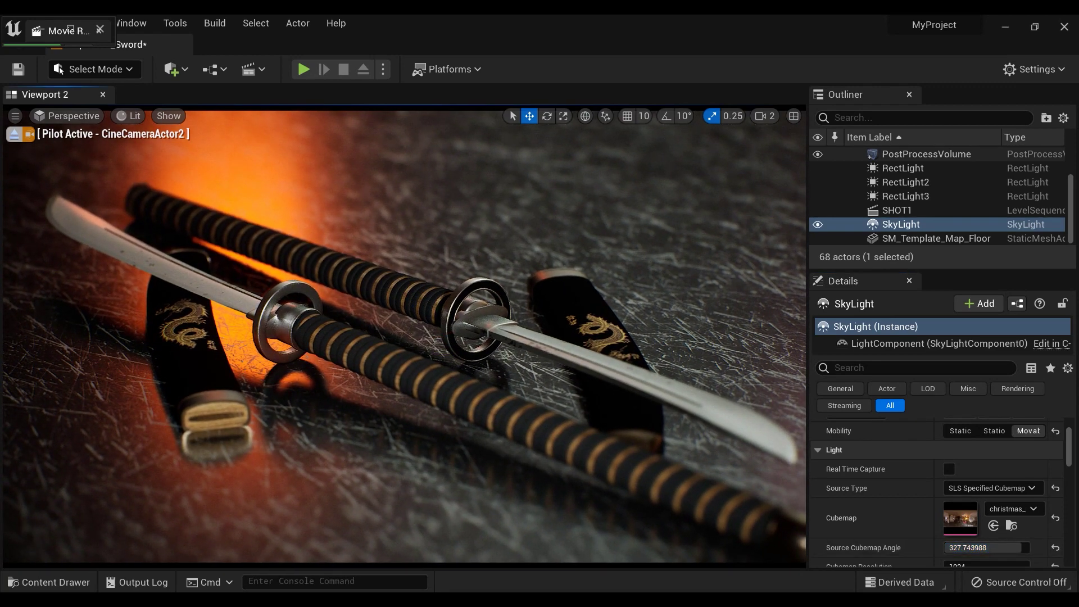
{"action": "right_click_drag", "start_coordinate": [364, 342], "coordinate": [378, 351]}
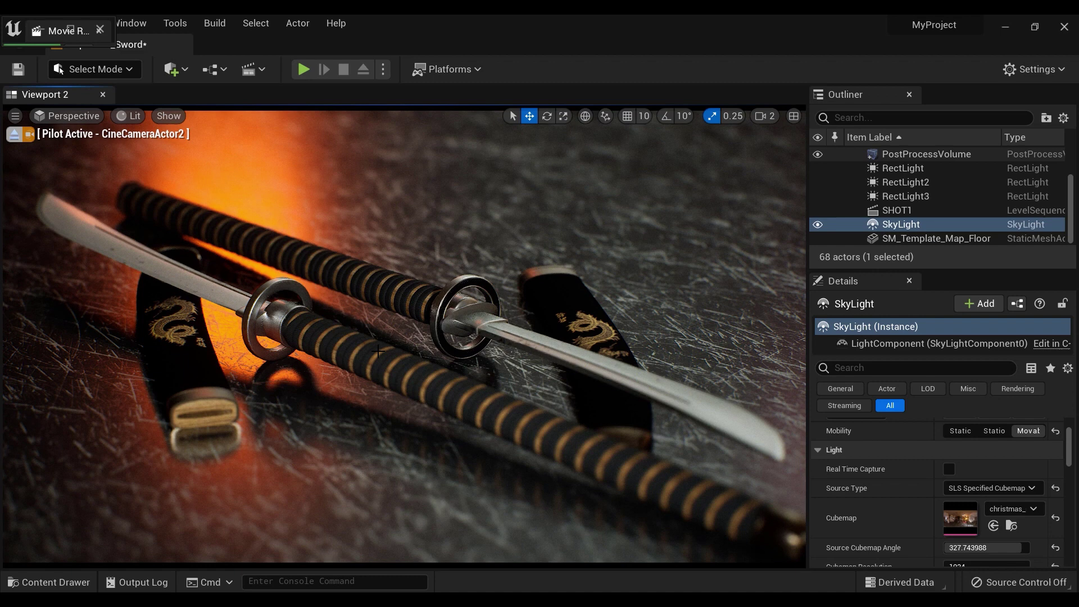
{"action": "middle_click_drag", "start_coordinate": [378, 352], "coordinate": [359, 330]}
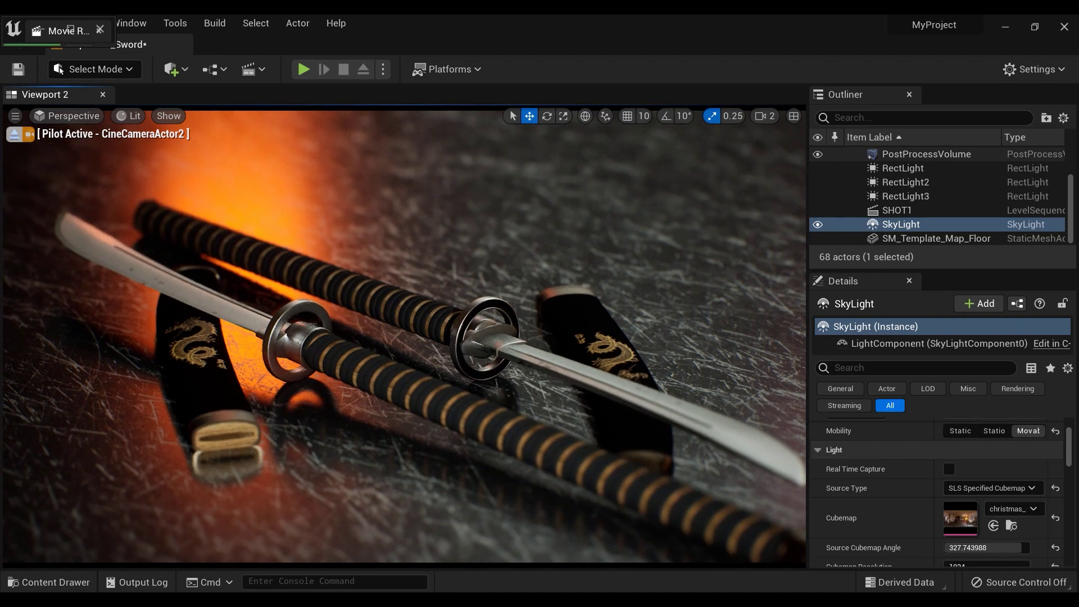